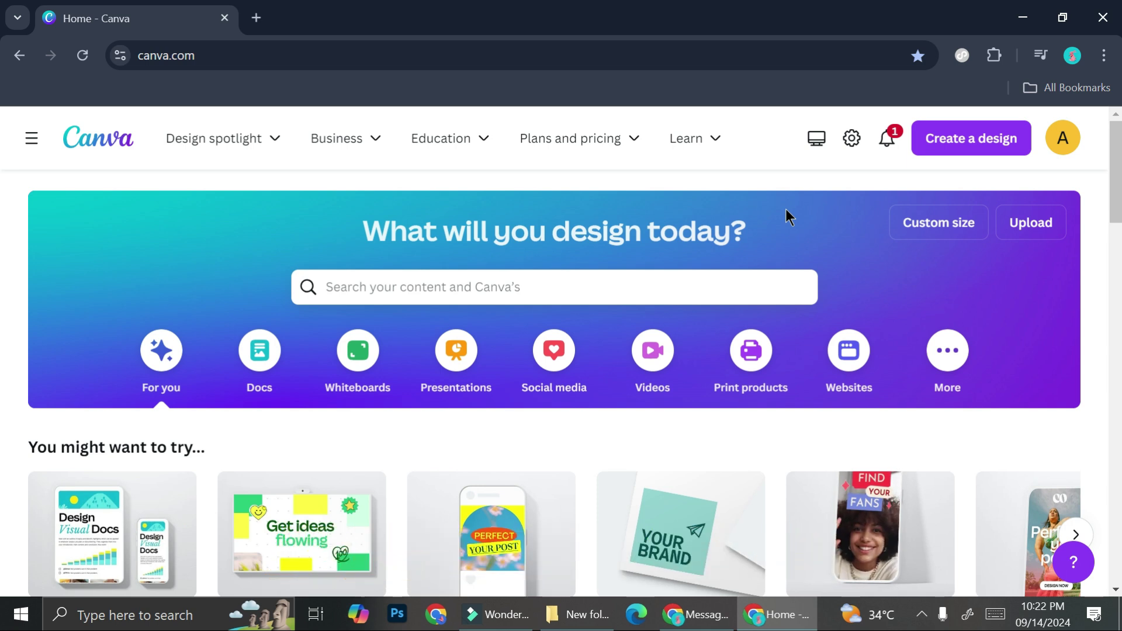
- Search Canva's templates for 'certificate' from the home search bar
left_click(611, 301)
type("cer")
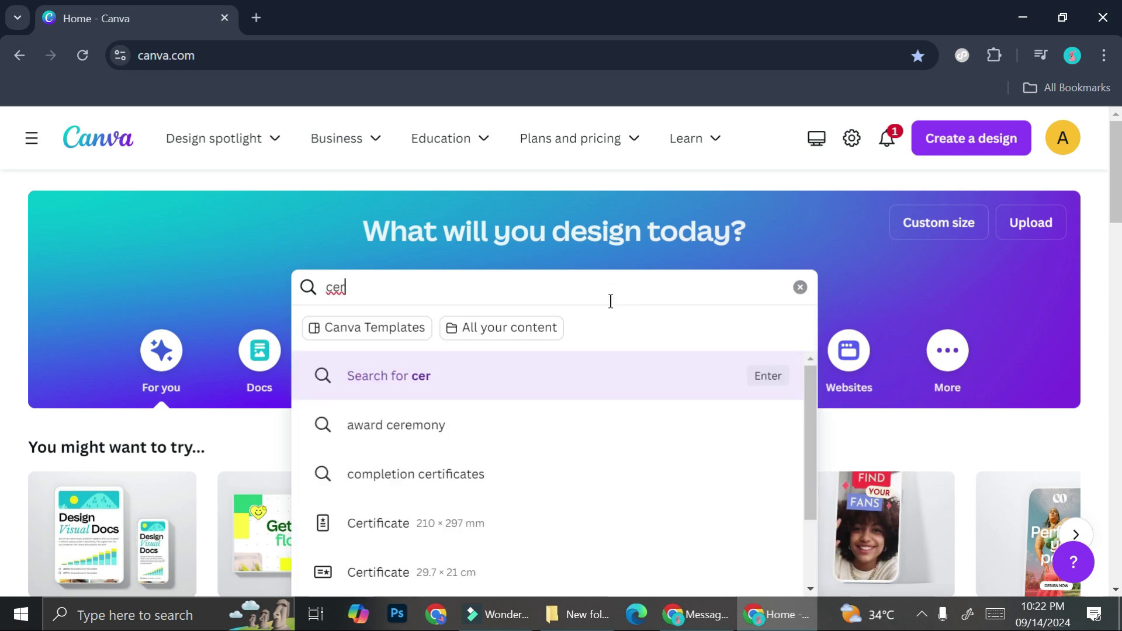
type("t")
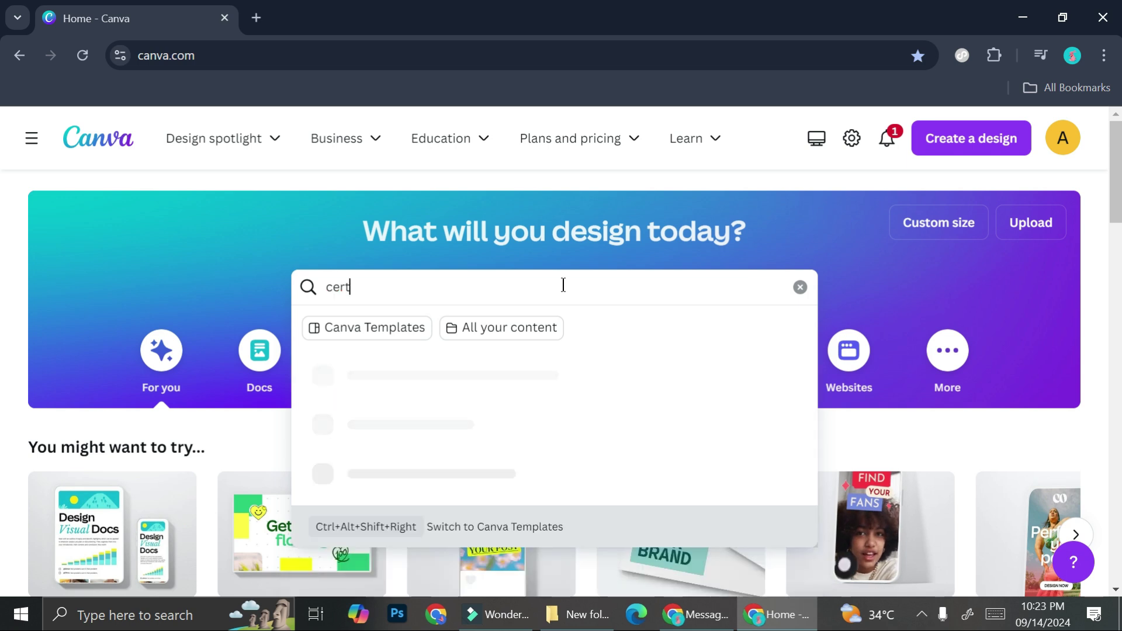
type("ificate")
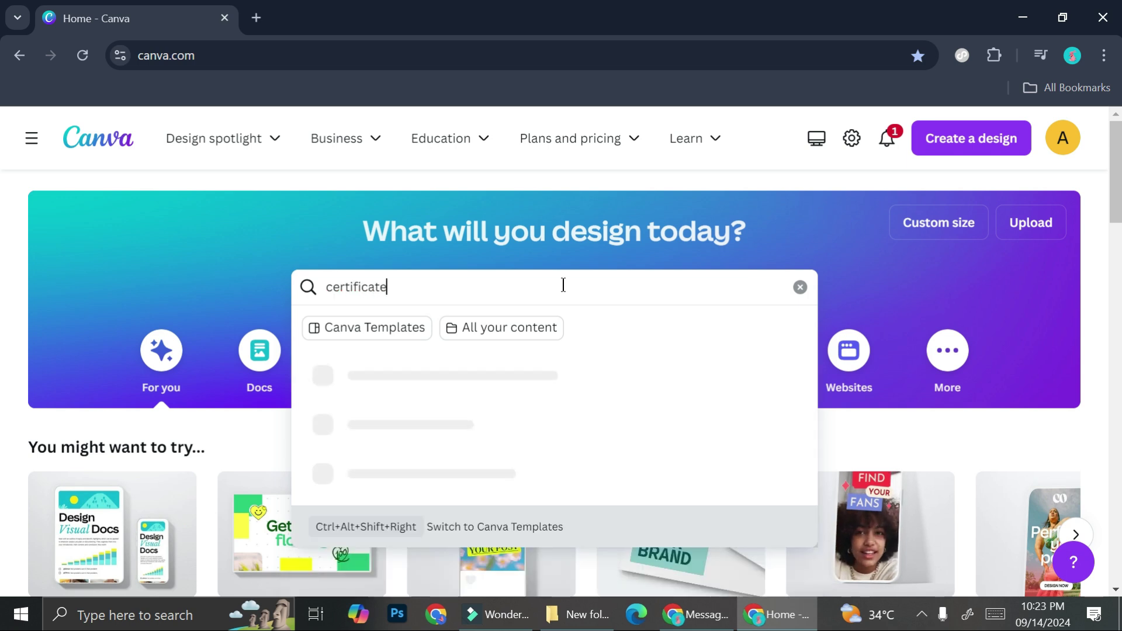
key("Return")
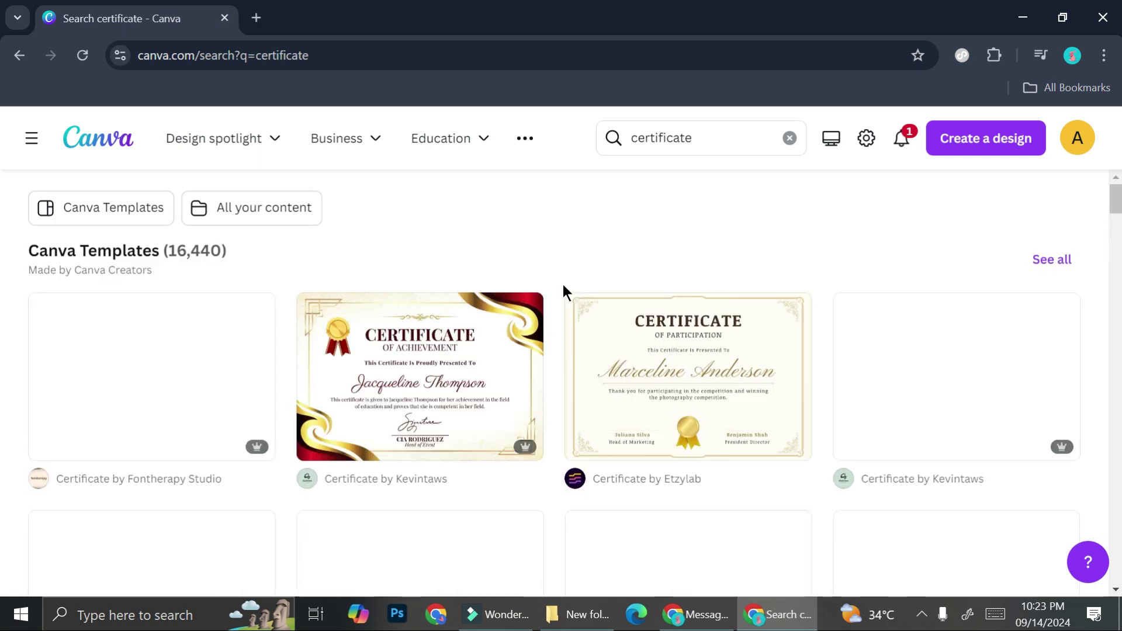
- Open the Ivory Victorian Vintage Achievement Certificate template at A4 size for editing
scroll(564, 287, "down", 1)
scroll(563, 284, "down", 10)
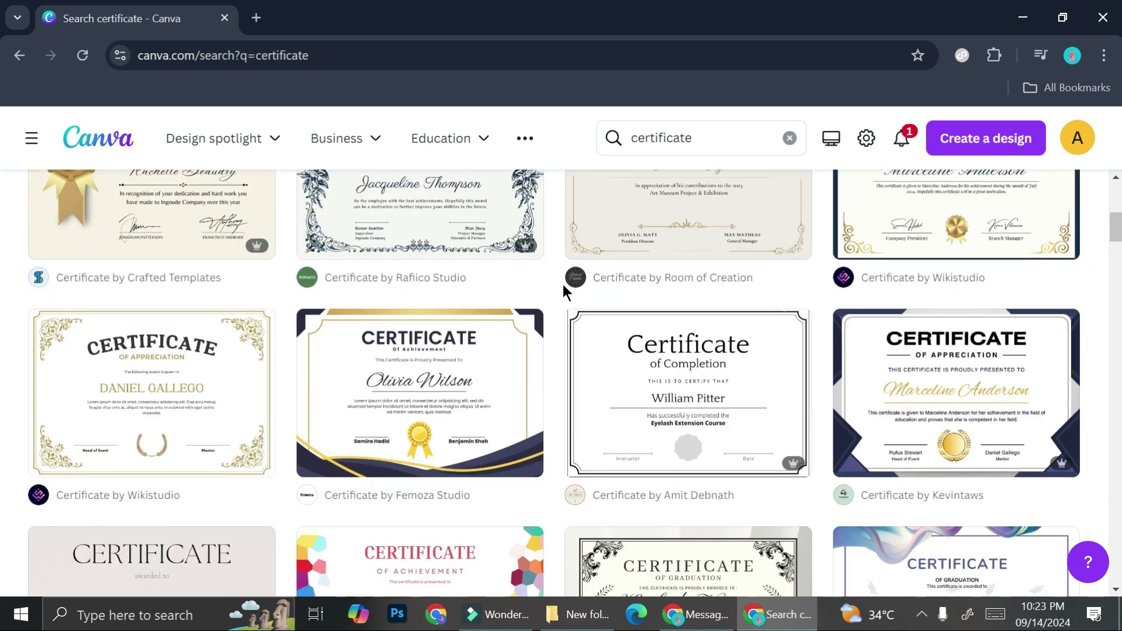
scroll(563, 284, "down", 1)
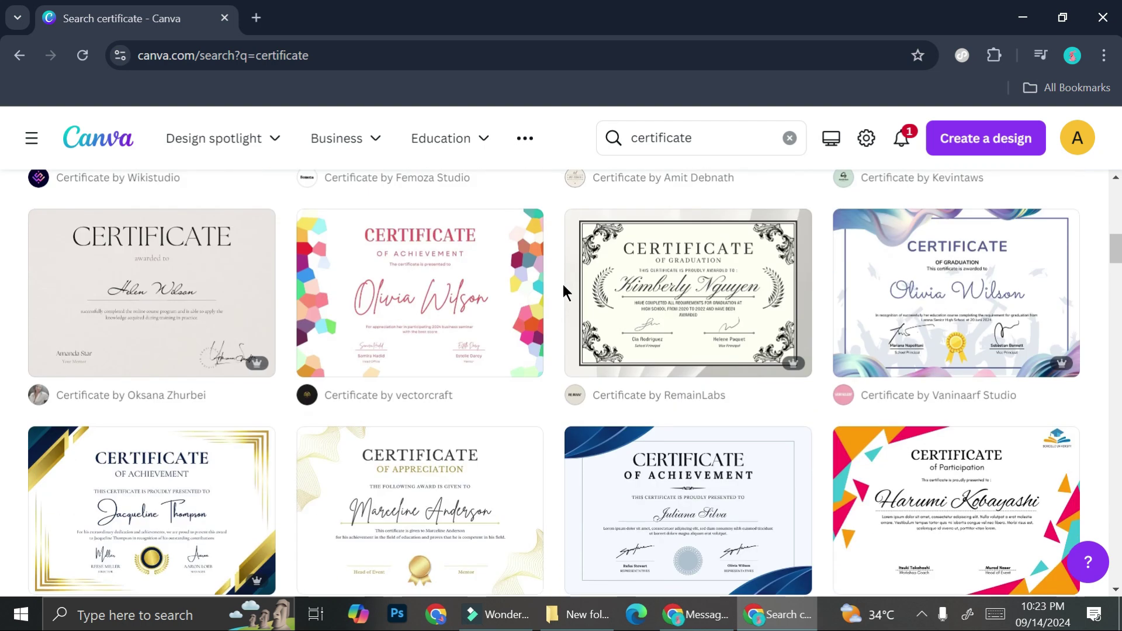
scroll(563, 284, "down", 5)
scroll(562, 284, "up", 2)
scroll(563, 284, "up", 1)
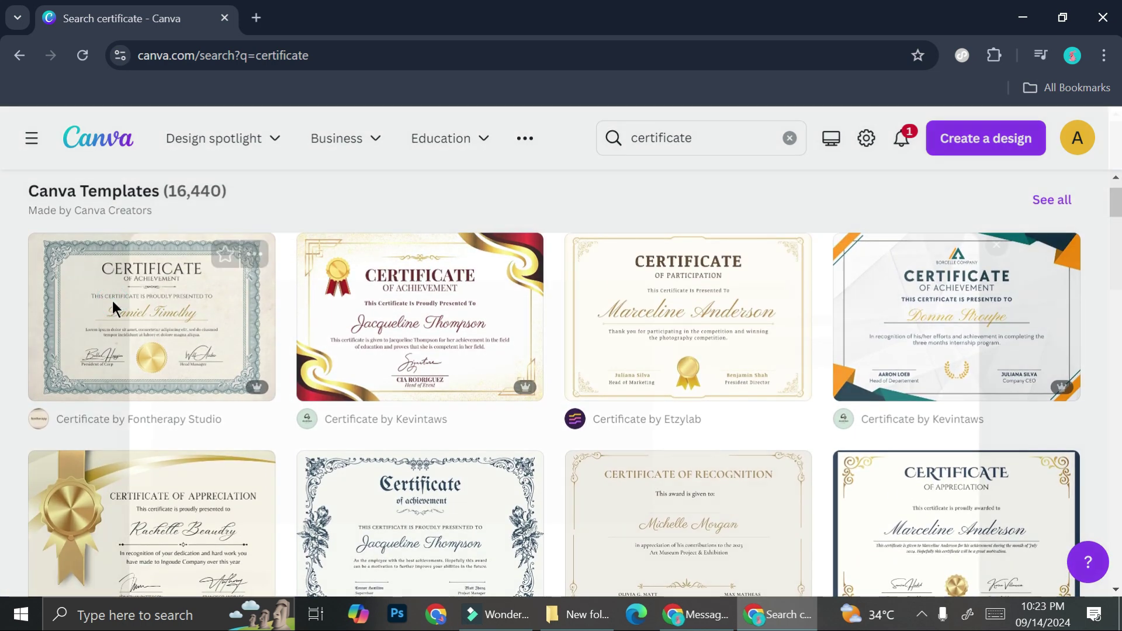
left_click(113, 301)
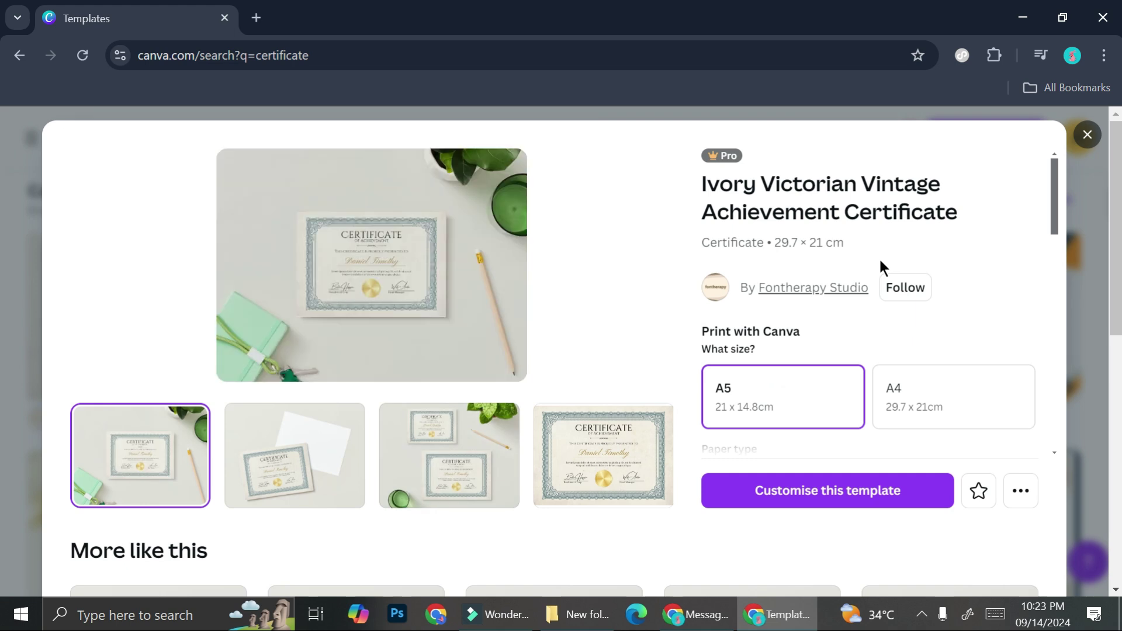
left_click(881, 401)
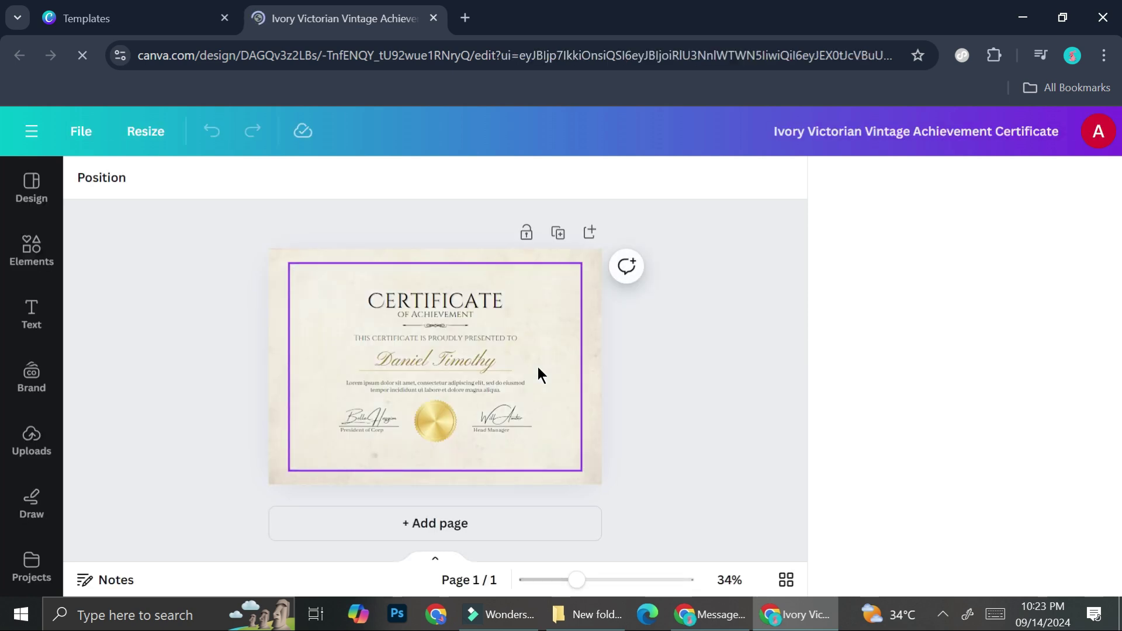
- Replace the template's placeholder name with the first recipient's full name and close the Flyers panel
scroll(538, 367, "up", 5)
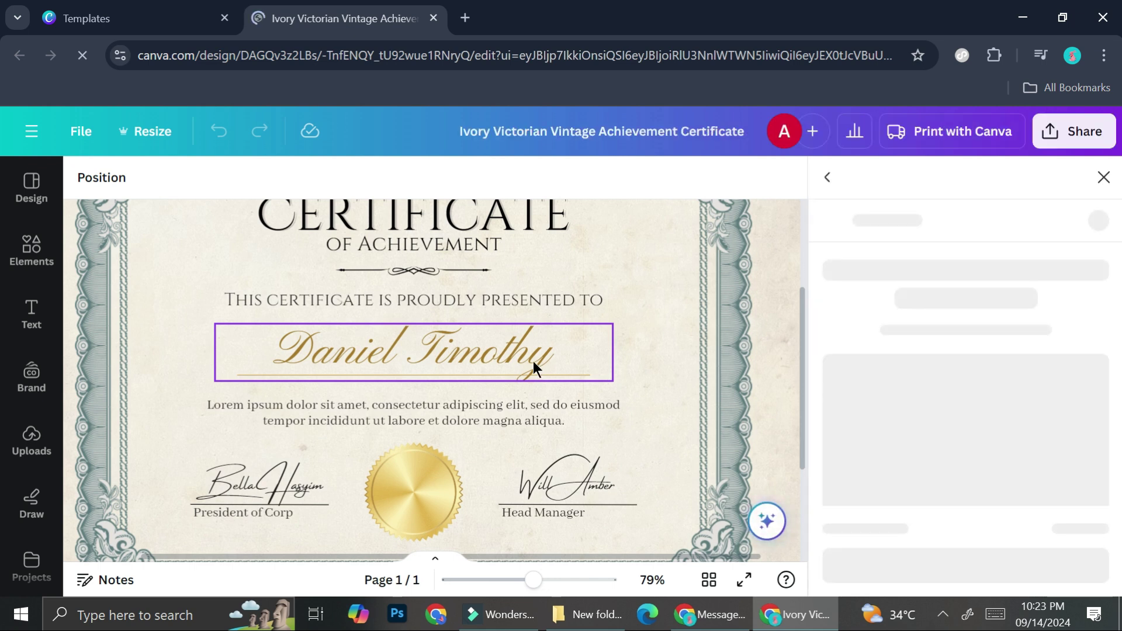
left_click(531, 360)
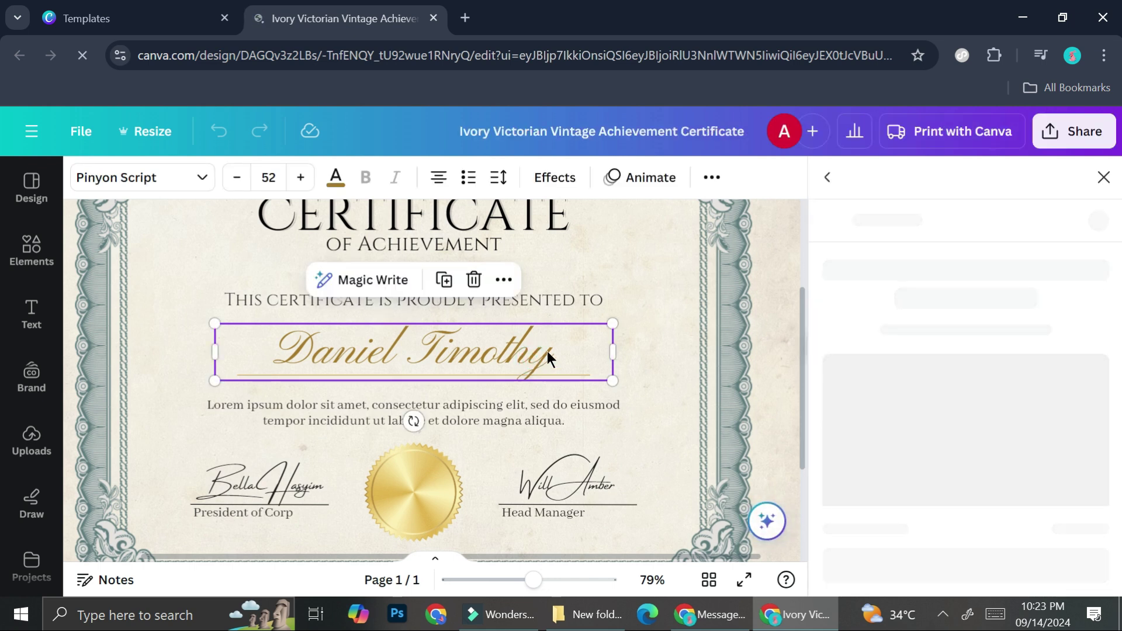
double_click(505, 345)
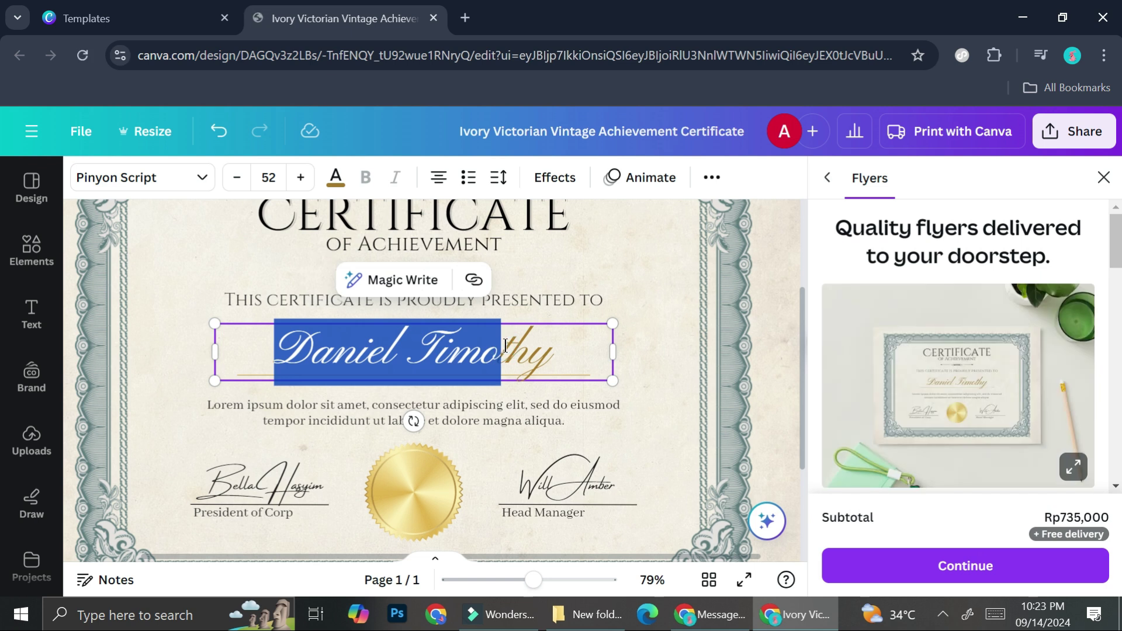
left_click_drag(552, 350, 181, 375)
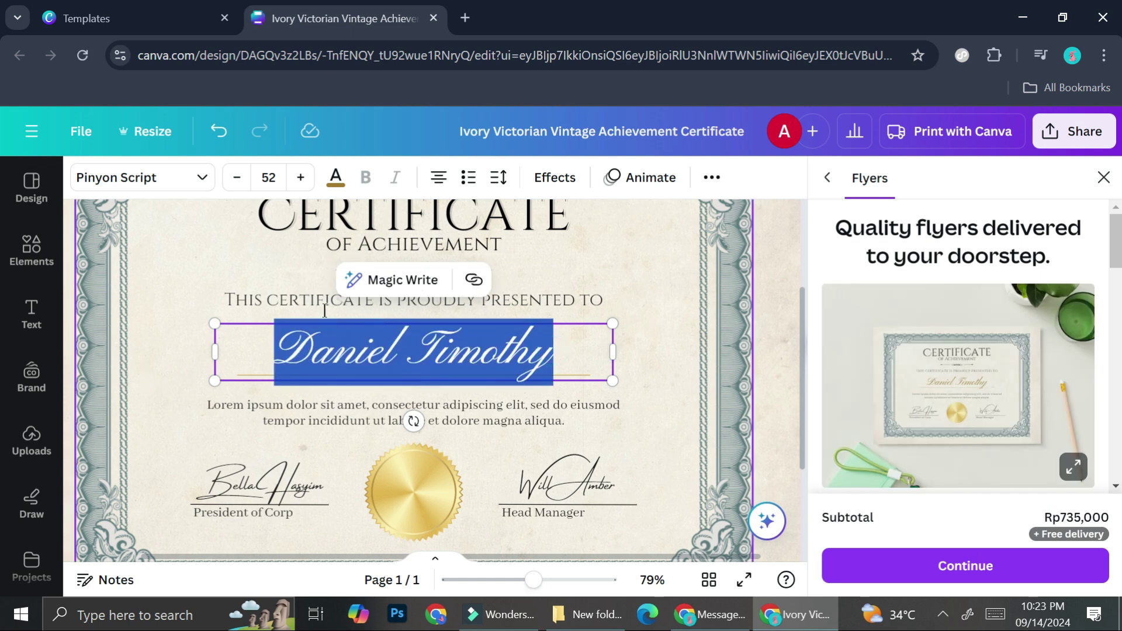
left_click(1104, 177)
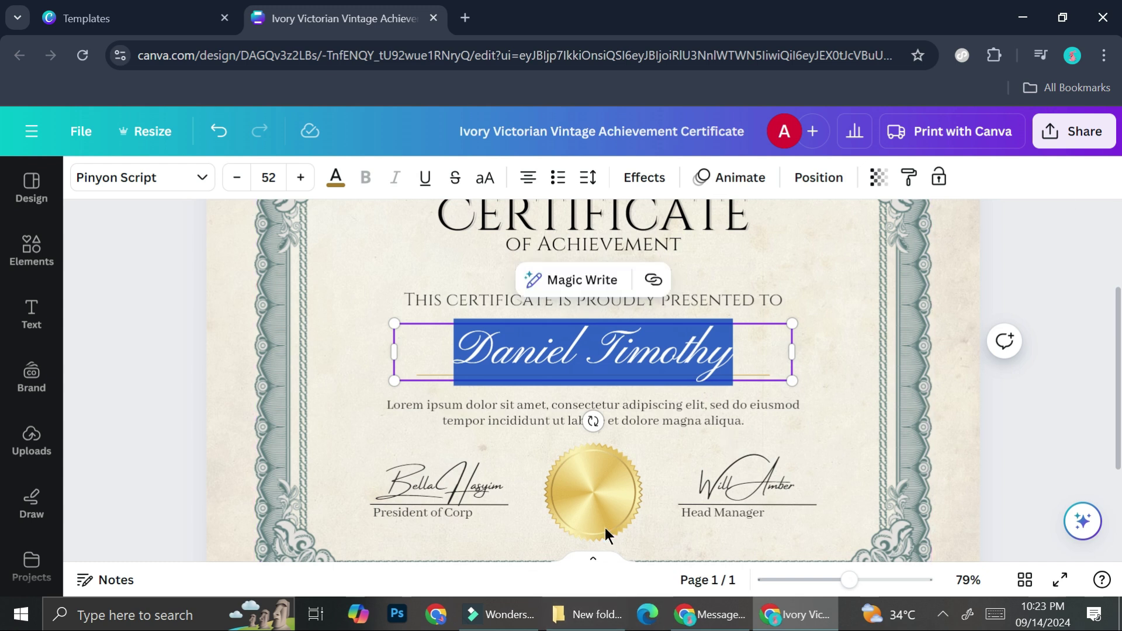
left_click(777, 370)
key("ctrl+a")
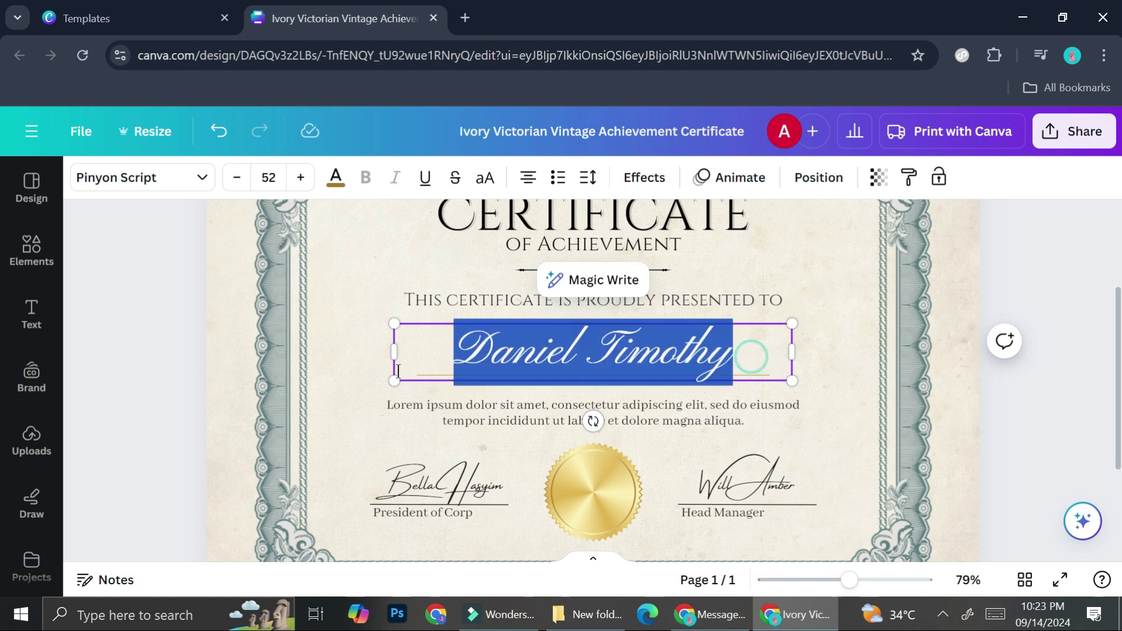
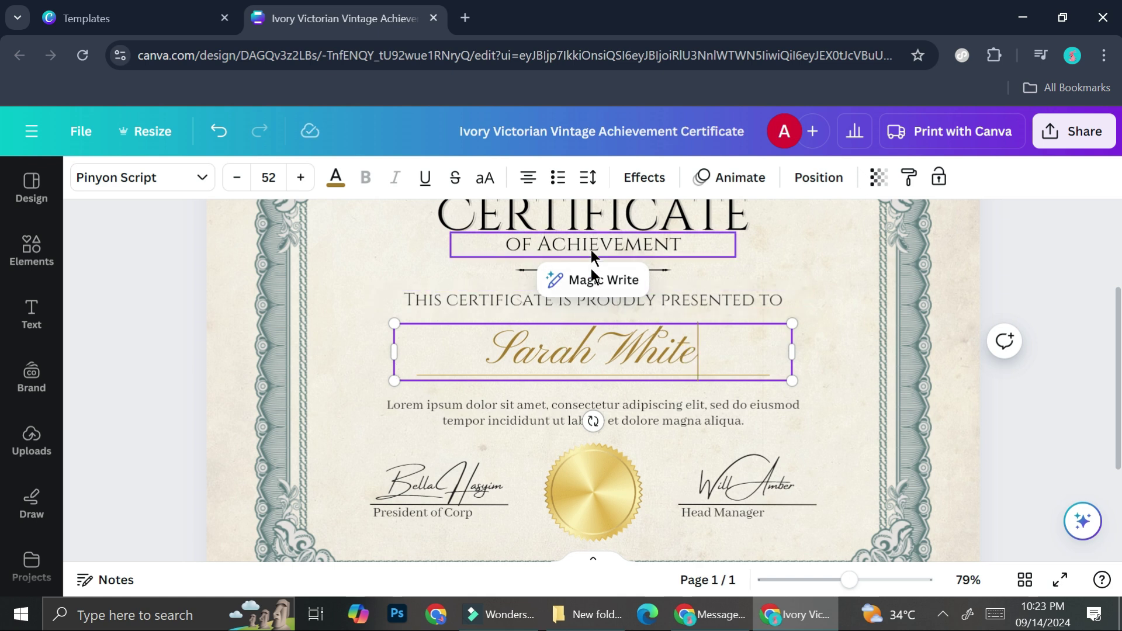
scroll(591, 275, "up", 5)
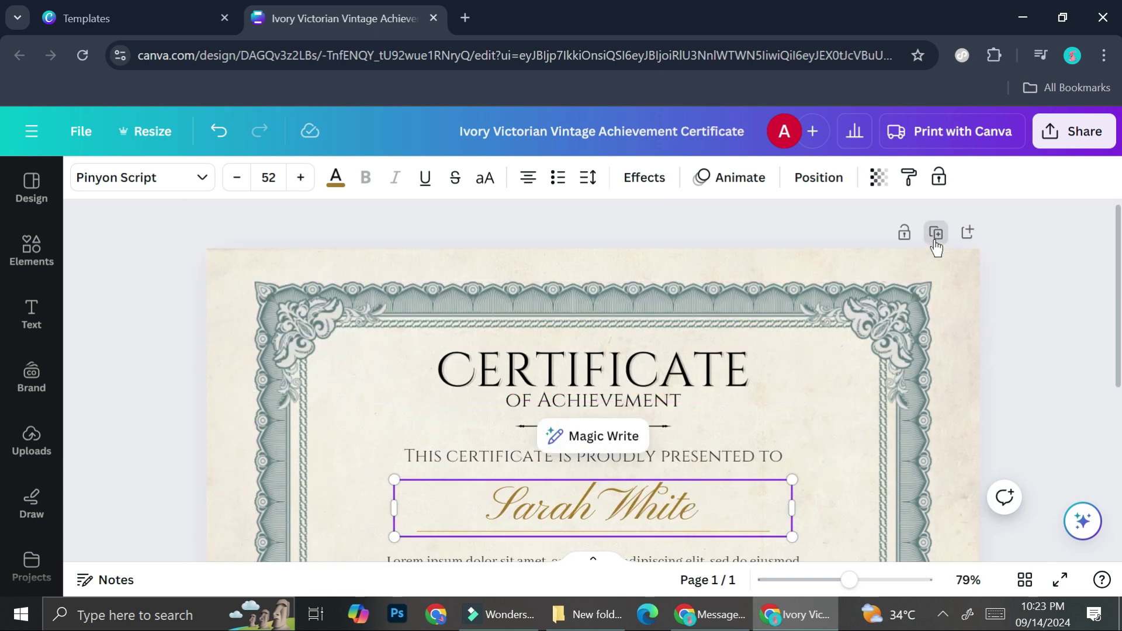
left_click(935, 232)
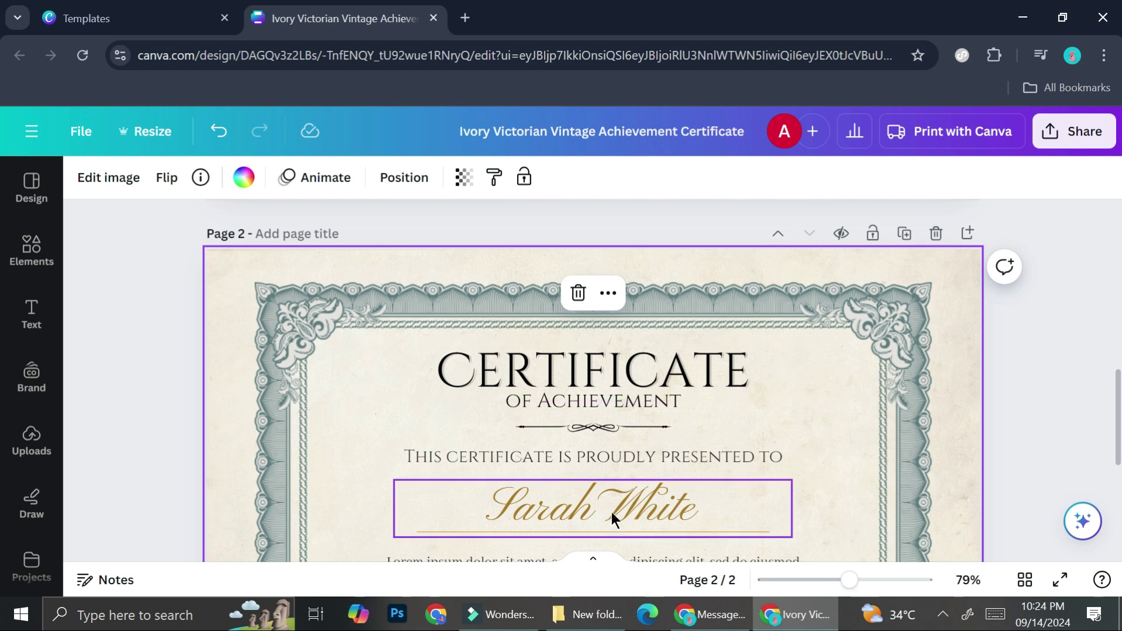
left_click(611, 513)
left_click(612, 513)
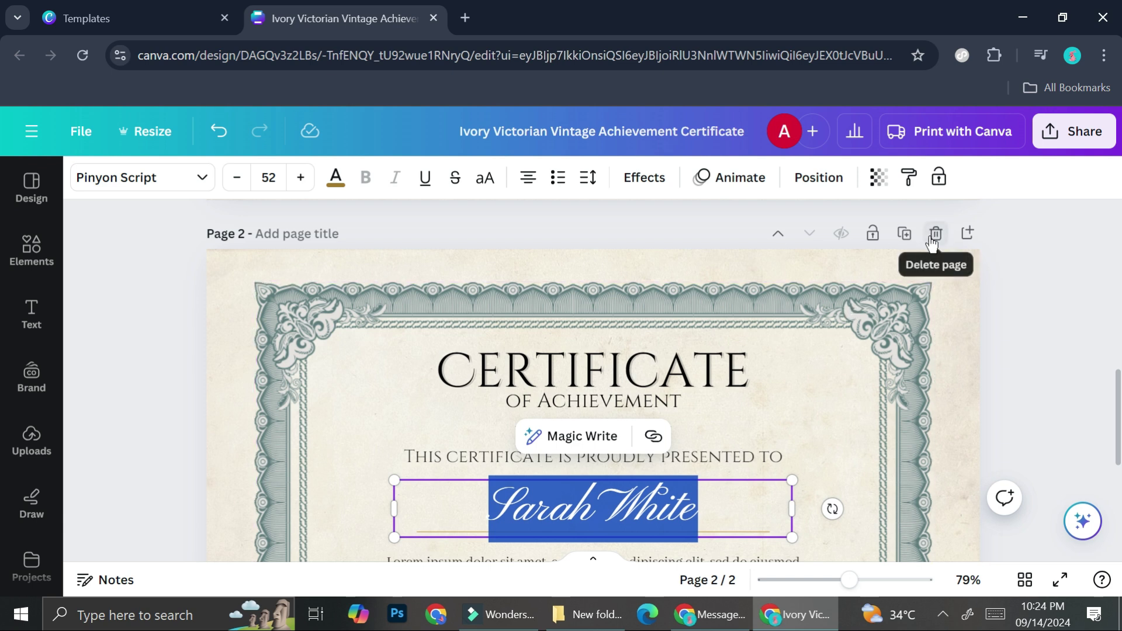
left_click(936, 235)
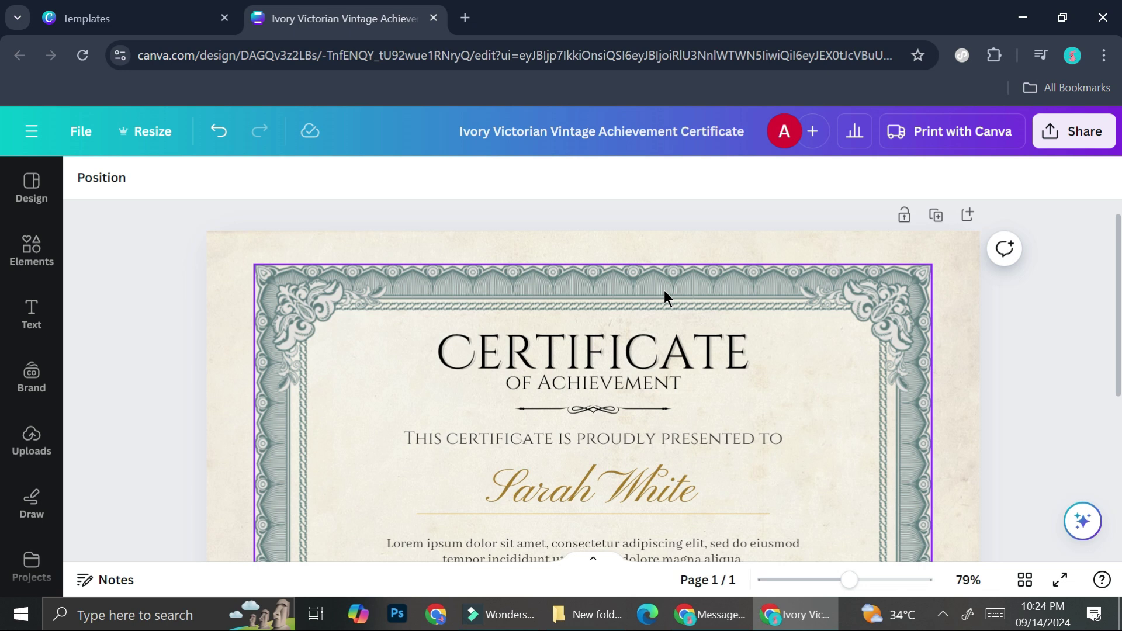
scroll(664, 290, "down", 3)
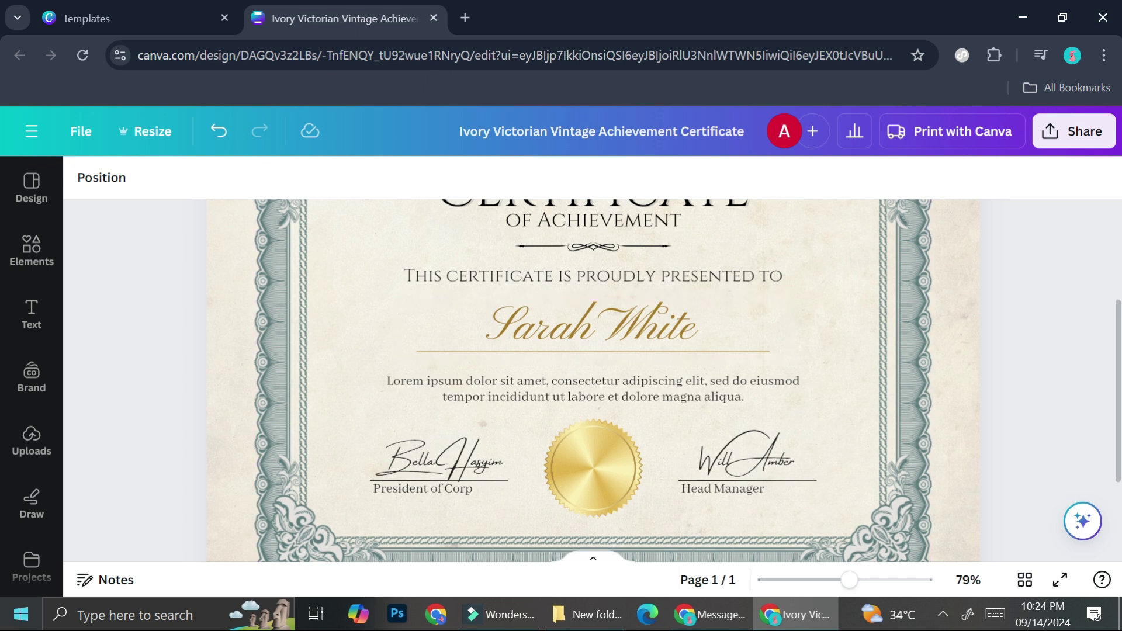
- Launch Excel by searching 'ecx' in the Start menu and create a blank workbook
left_click(21, 614)
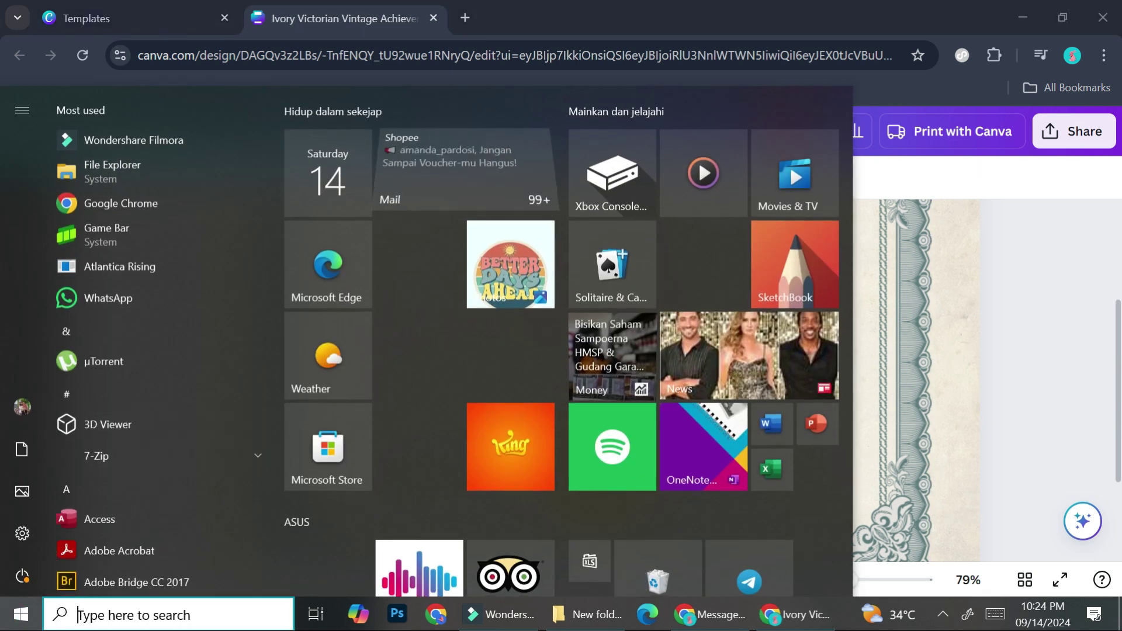
left_click(87, 622)
type("ecx")
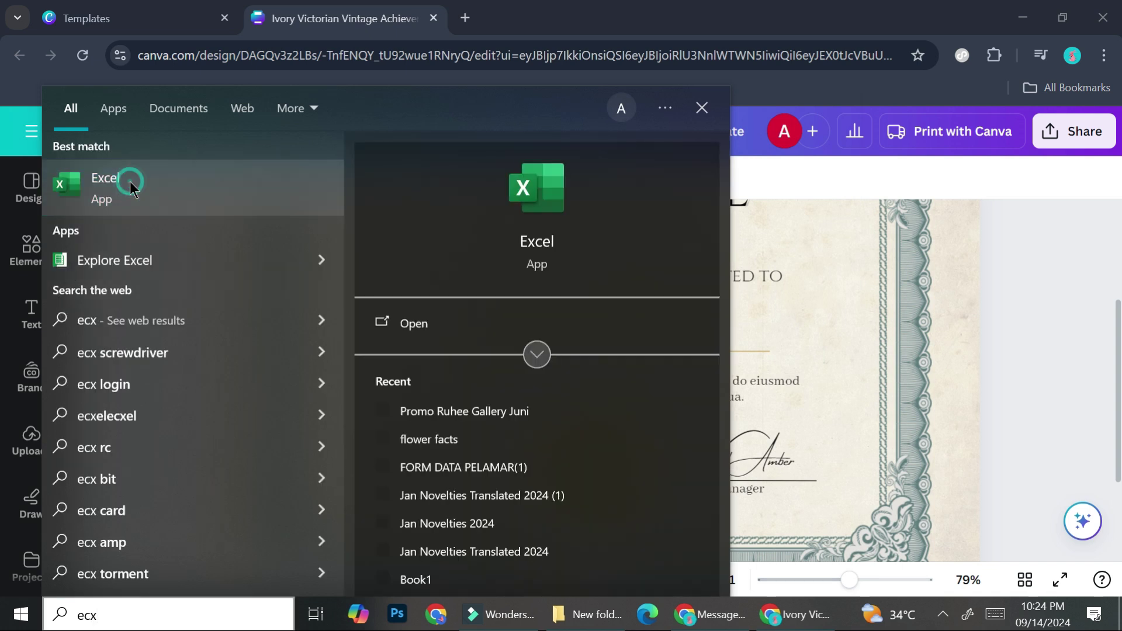
left_click(130, 181)
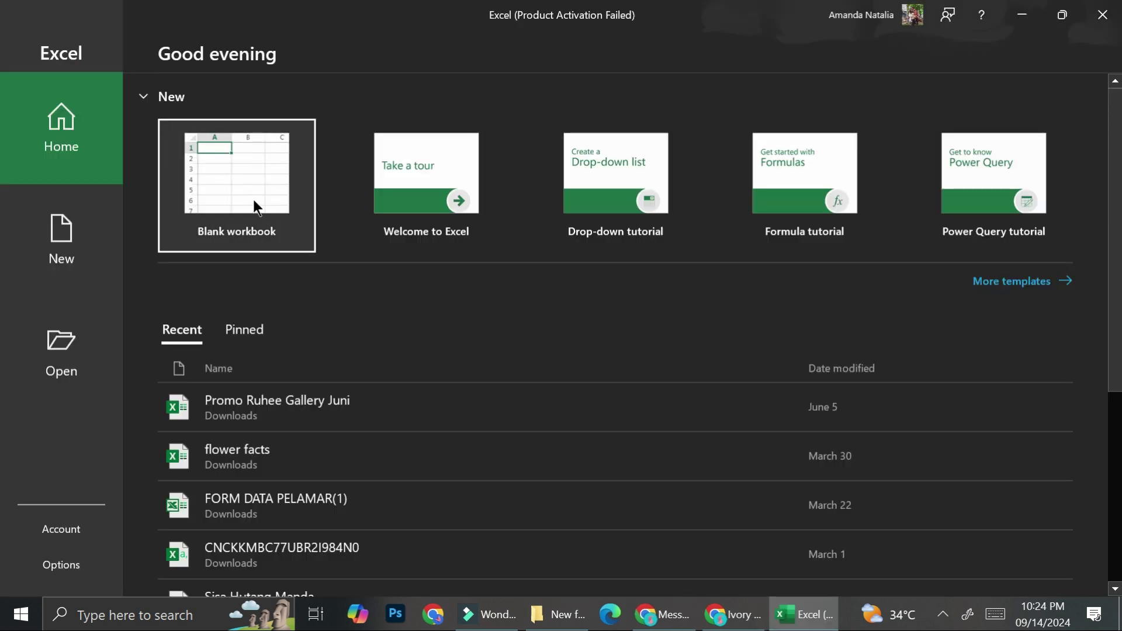
left_click(254, 205)
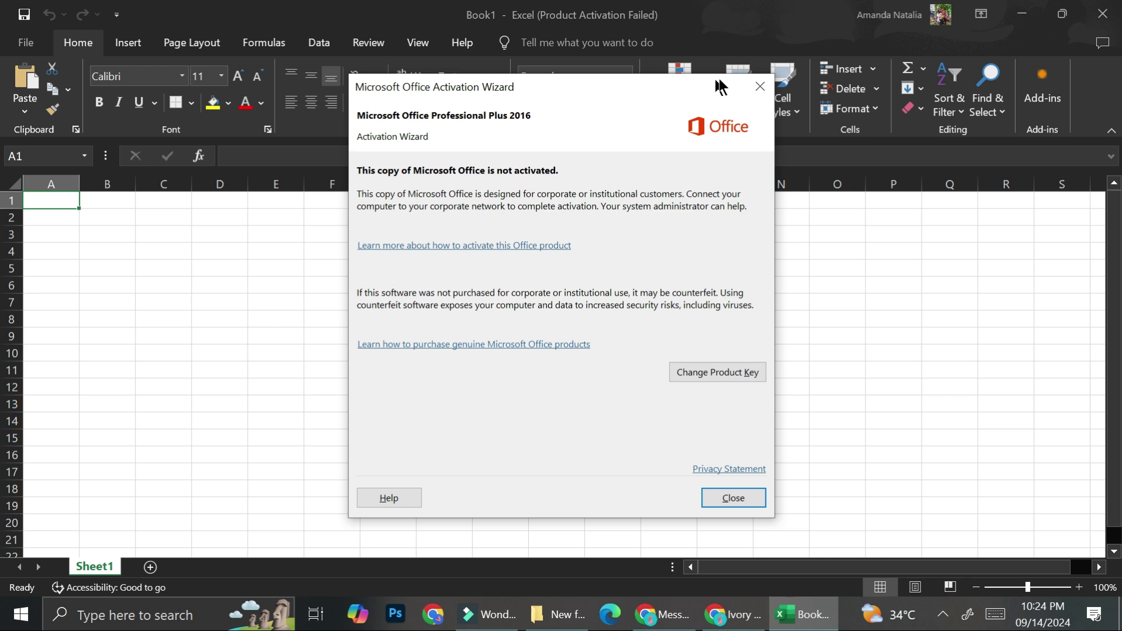
- Dismiss the Office activation notice, view the File > Open workbook list, then return to the sheet
left_click(774, 78)
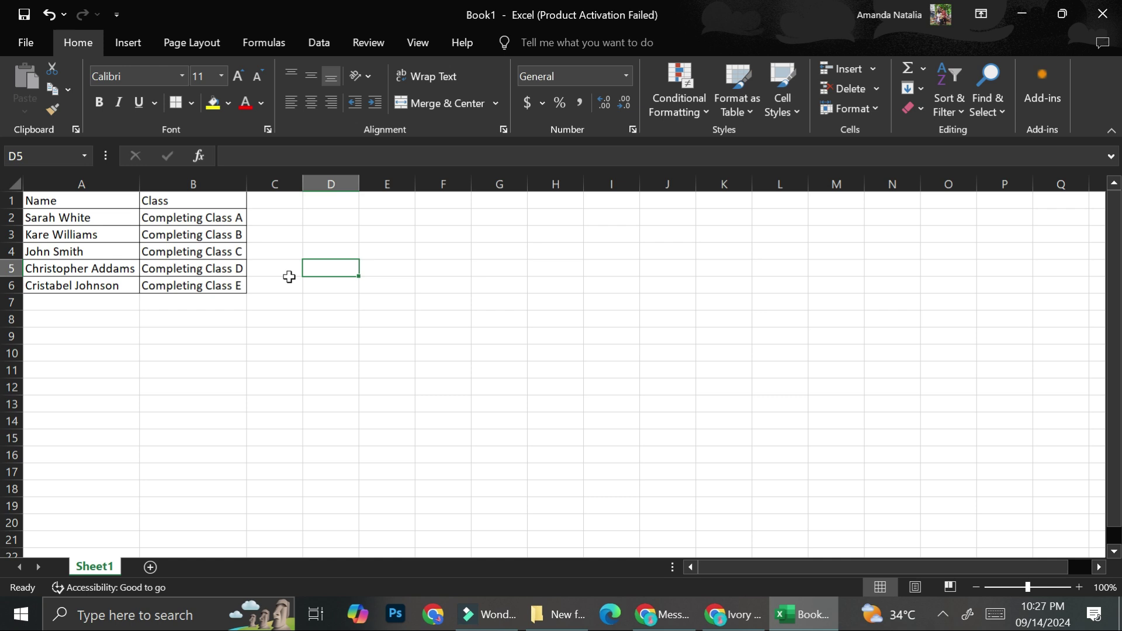
left_click(21, 42)
left_click(21, 33)
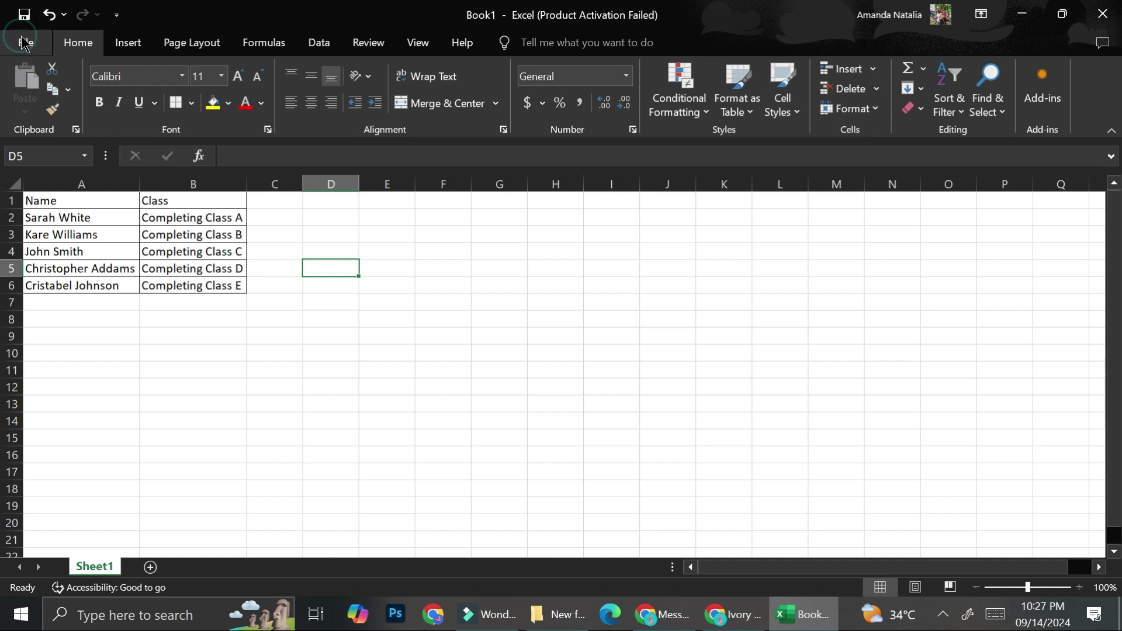
left_click(25, 44)
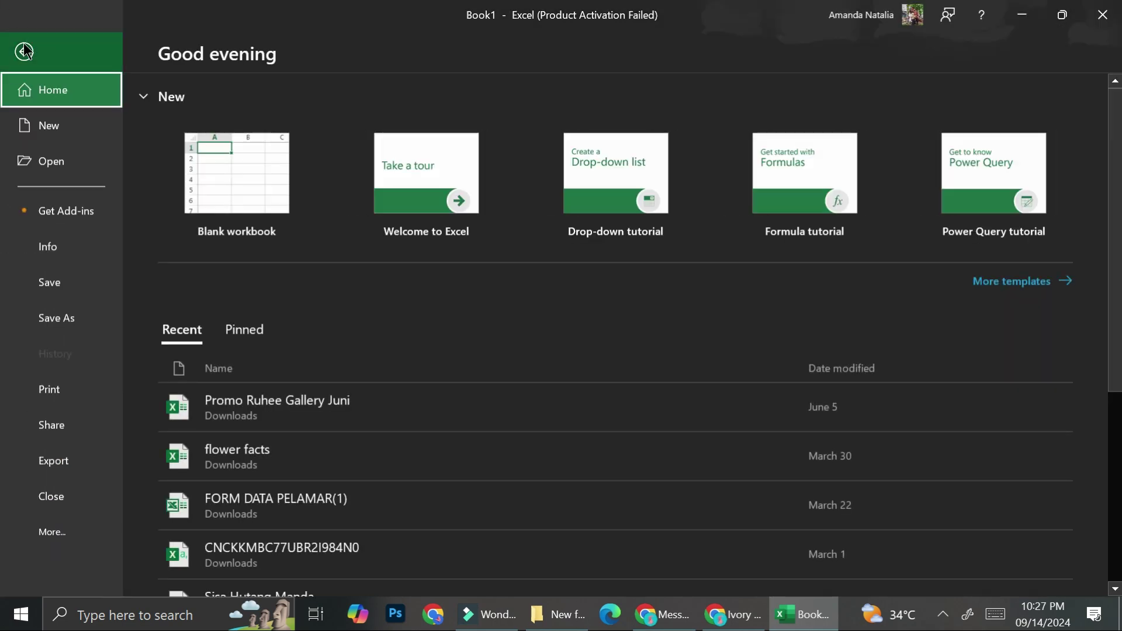
left_click(45, 175)
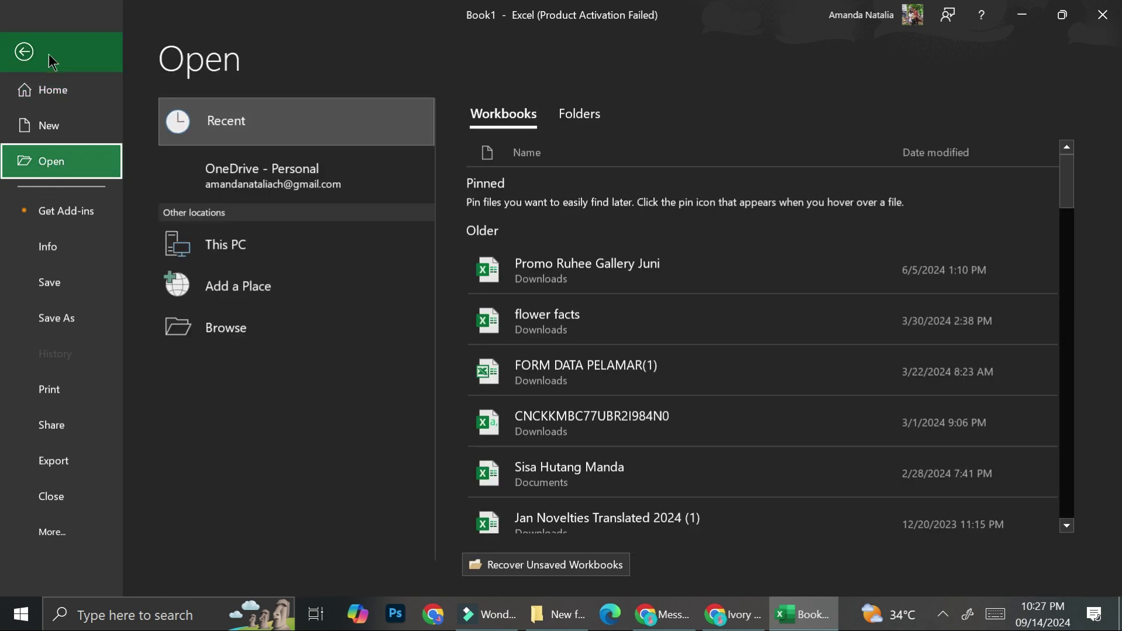
left_click(32, 56)
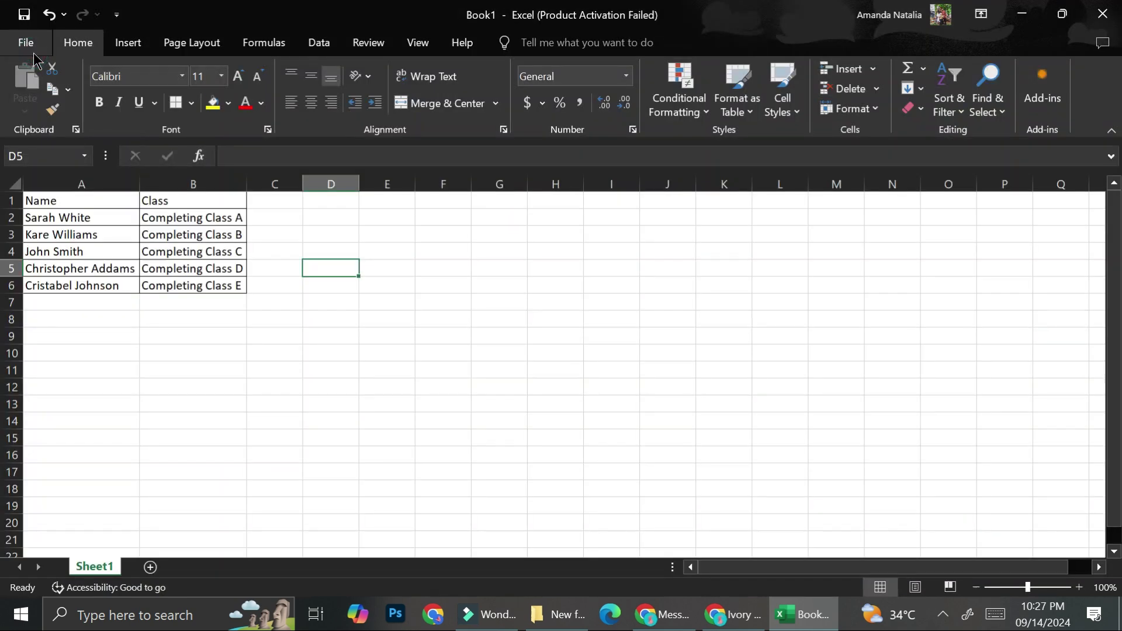
- Save the workbook in Downloads as a CSV (Comma delimited) file named 'Canva', keeping the CSV format
left_click(27, 18)
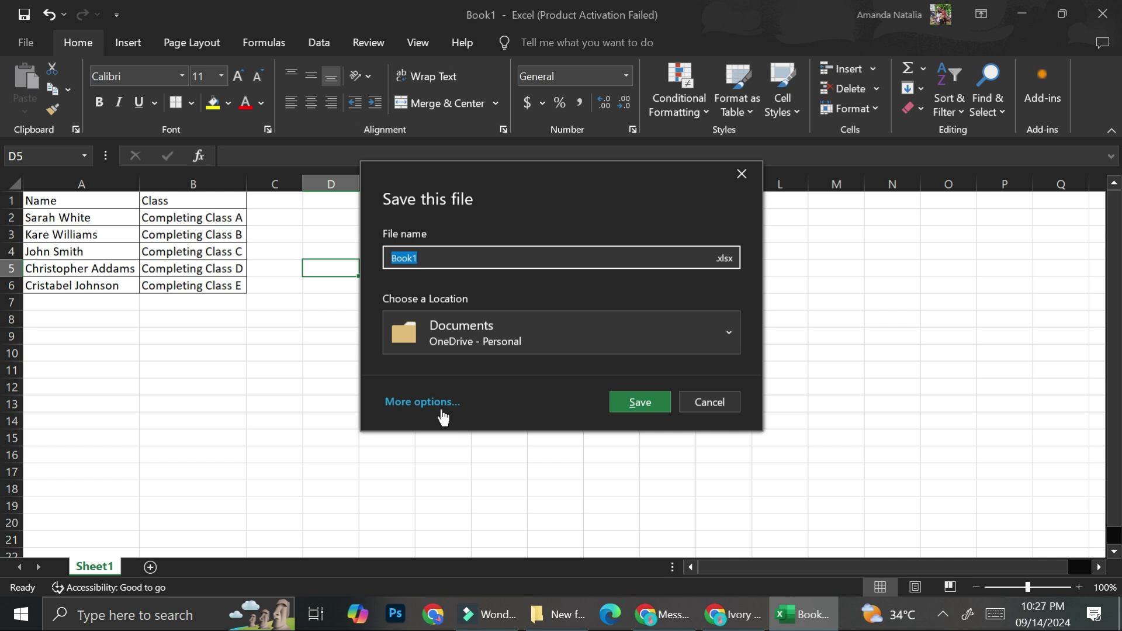
left_click(442, 412)
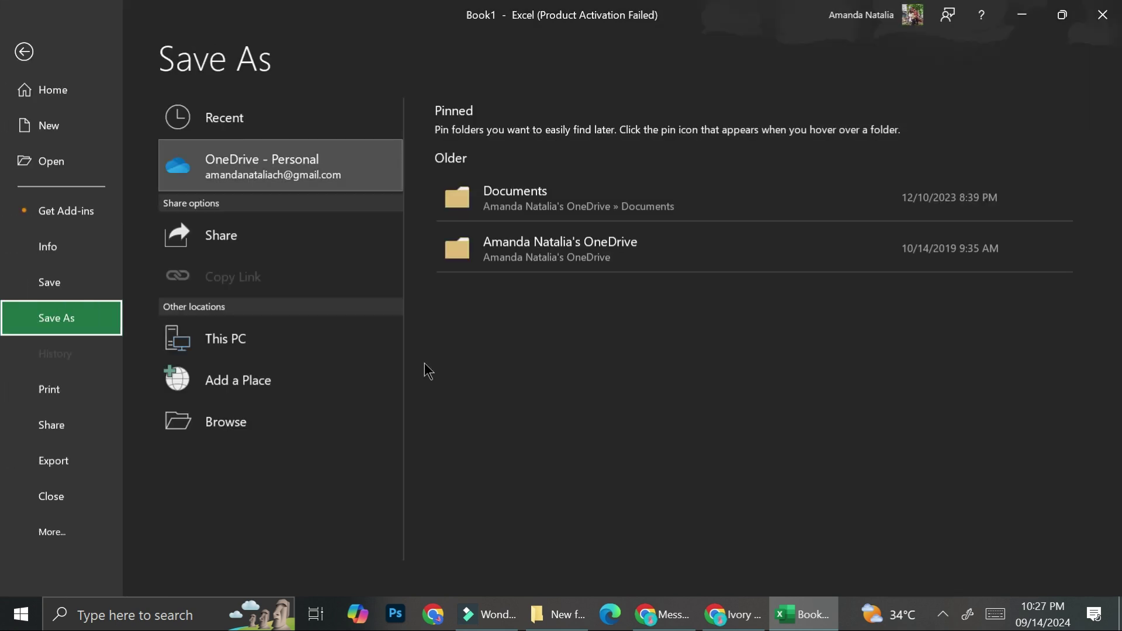
left_click(244, 347)
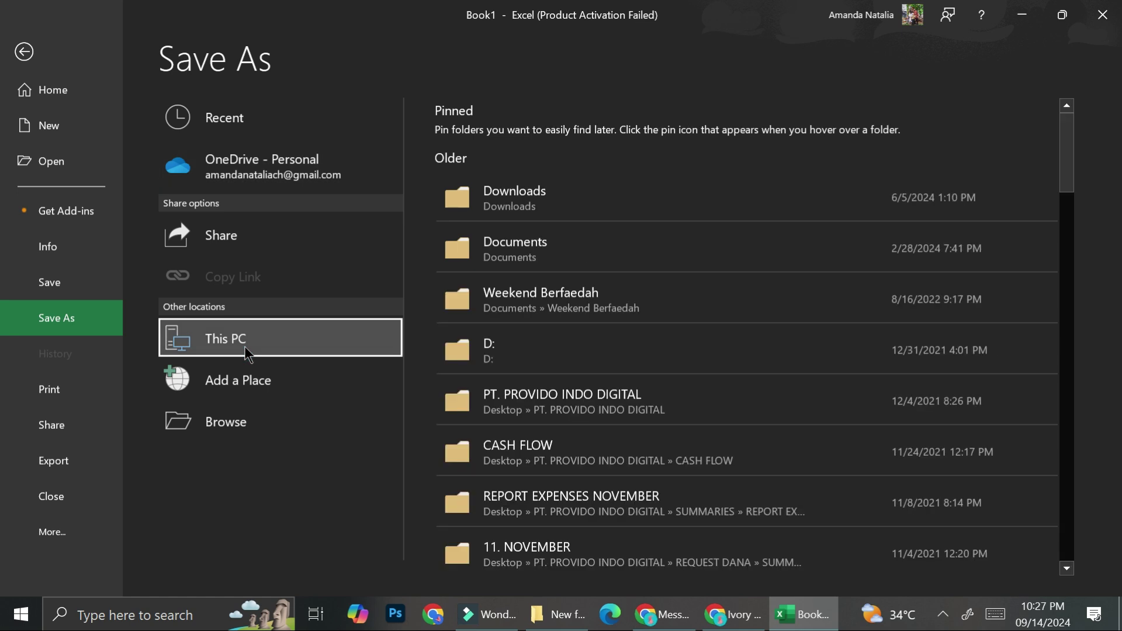
left_click(574, 210)
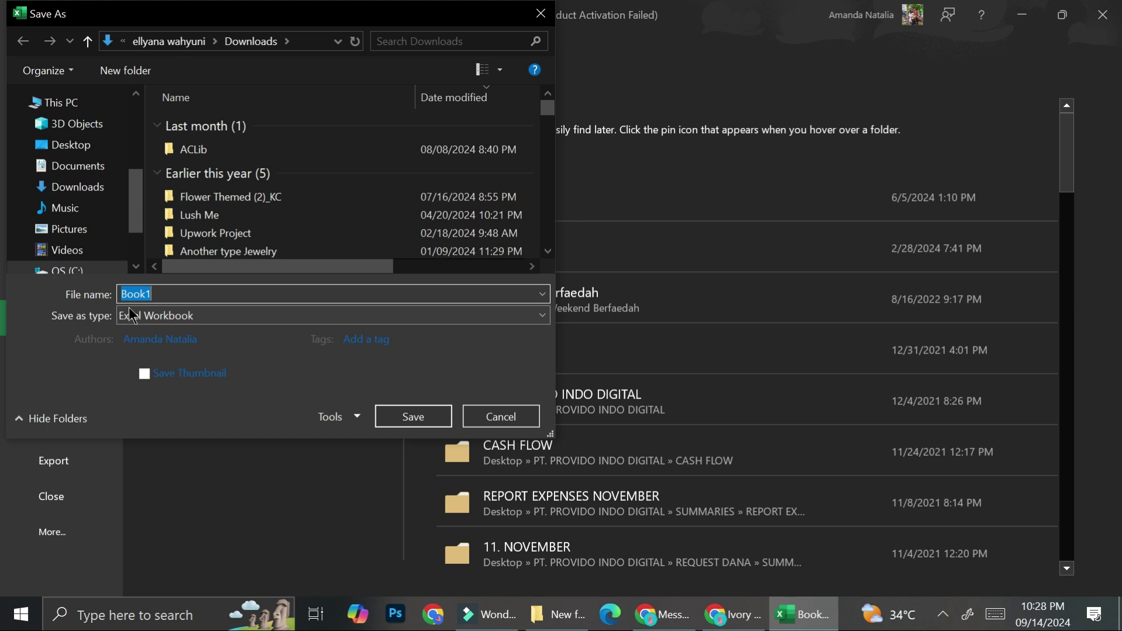
left_click(131, 311)
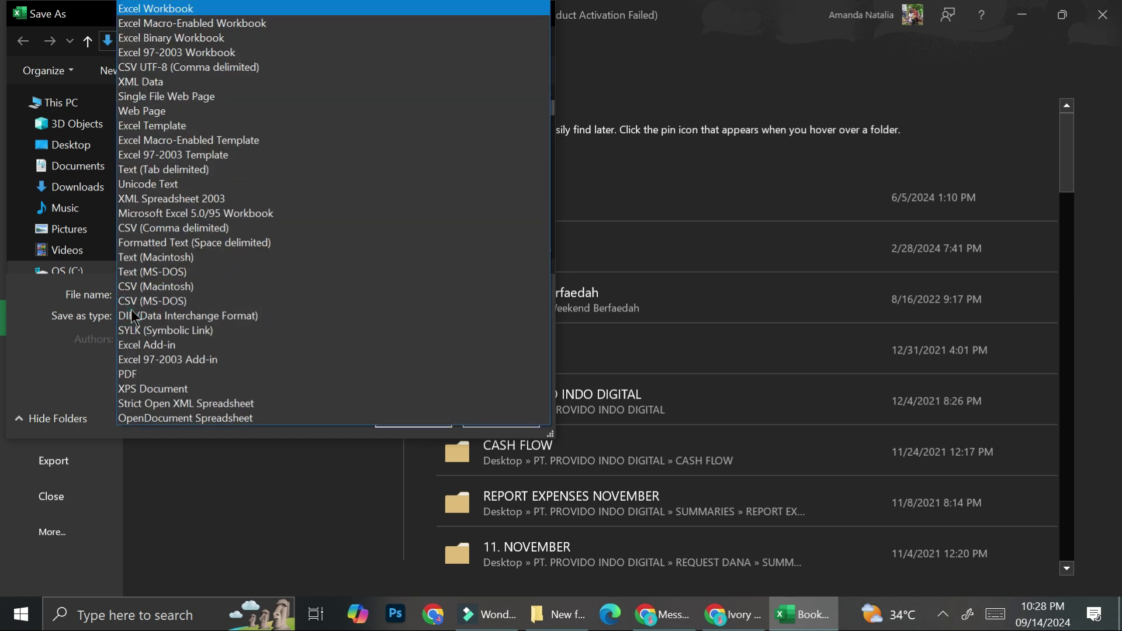
left_click(190, 231)
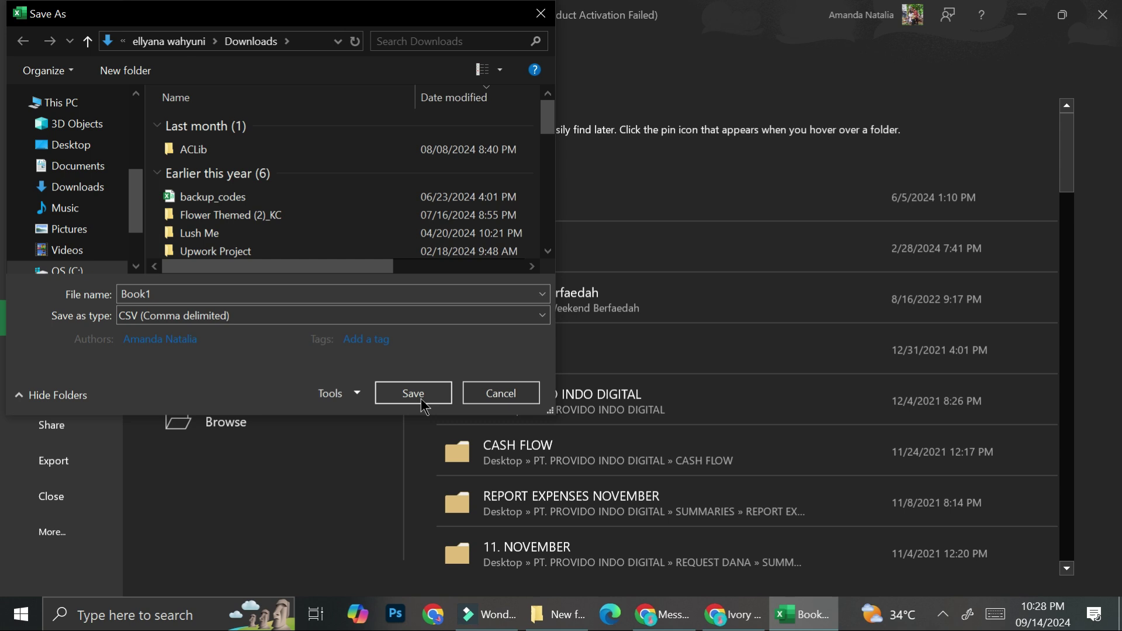
double_click(187, 294)
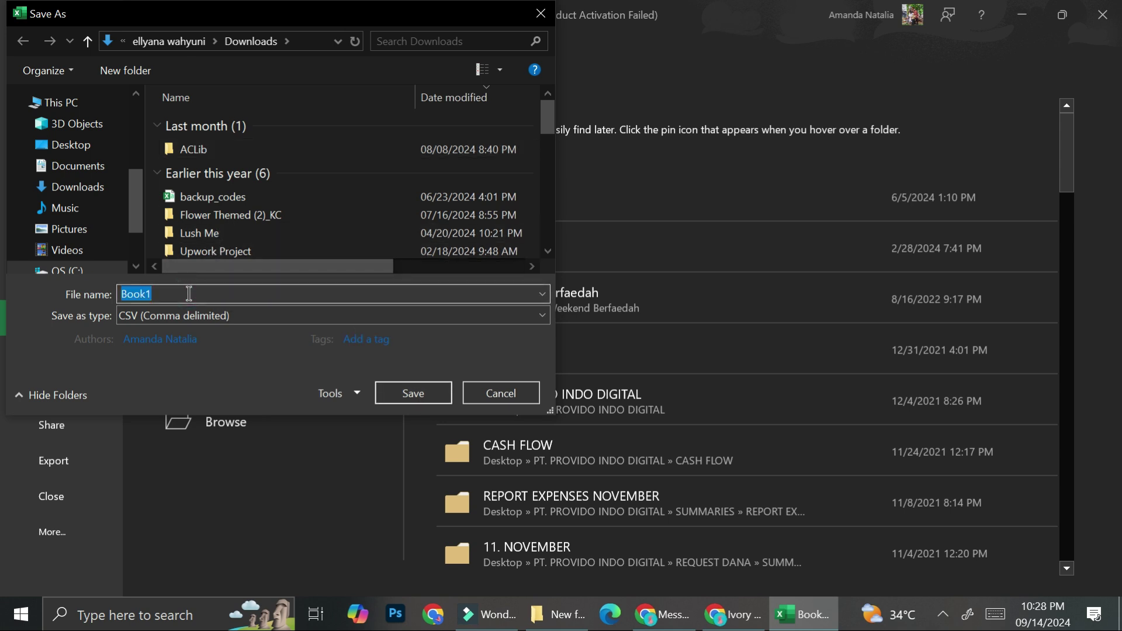
type("Canva")
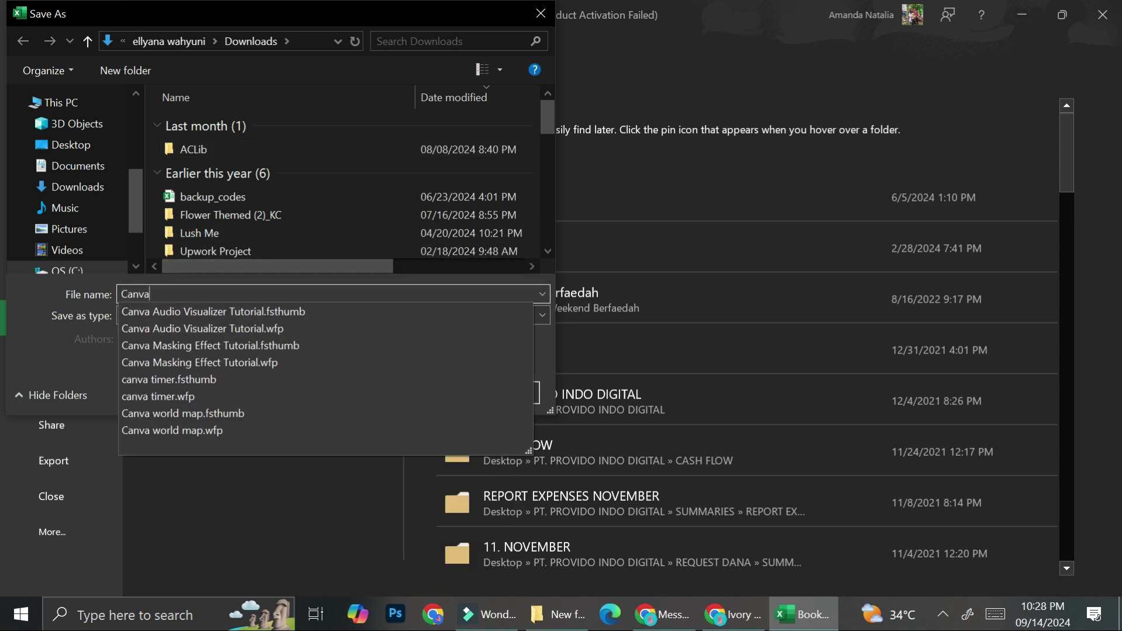
key("Escape")
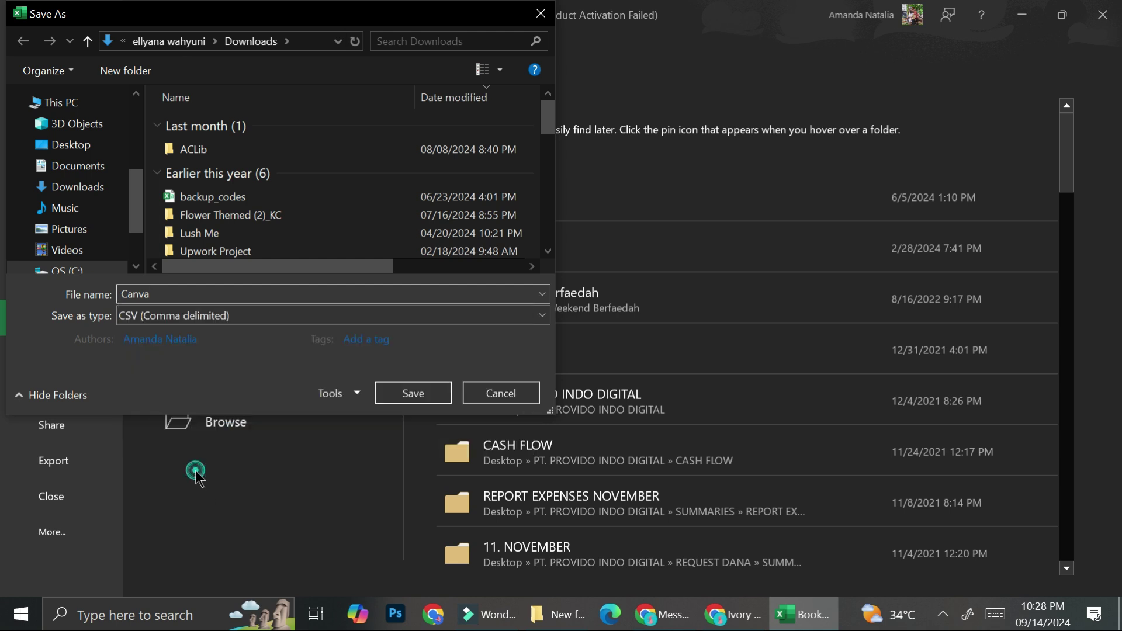
left_click(427, 395)
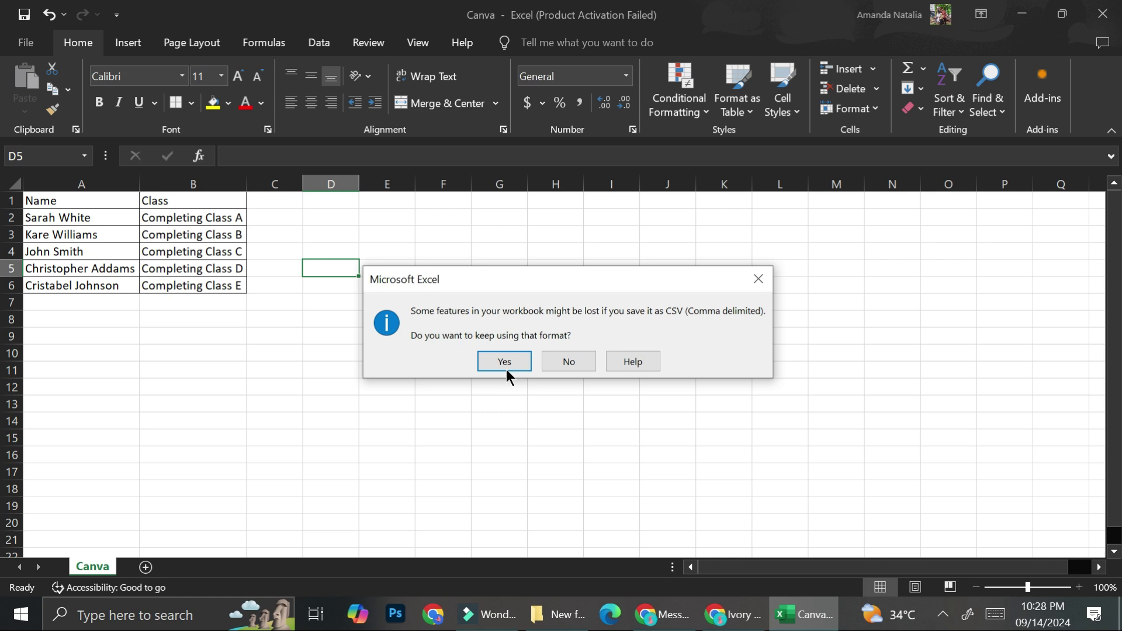
left_click(515, 362)
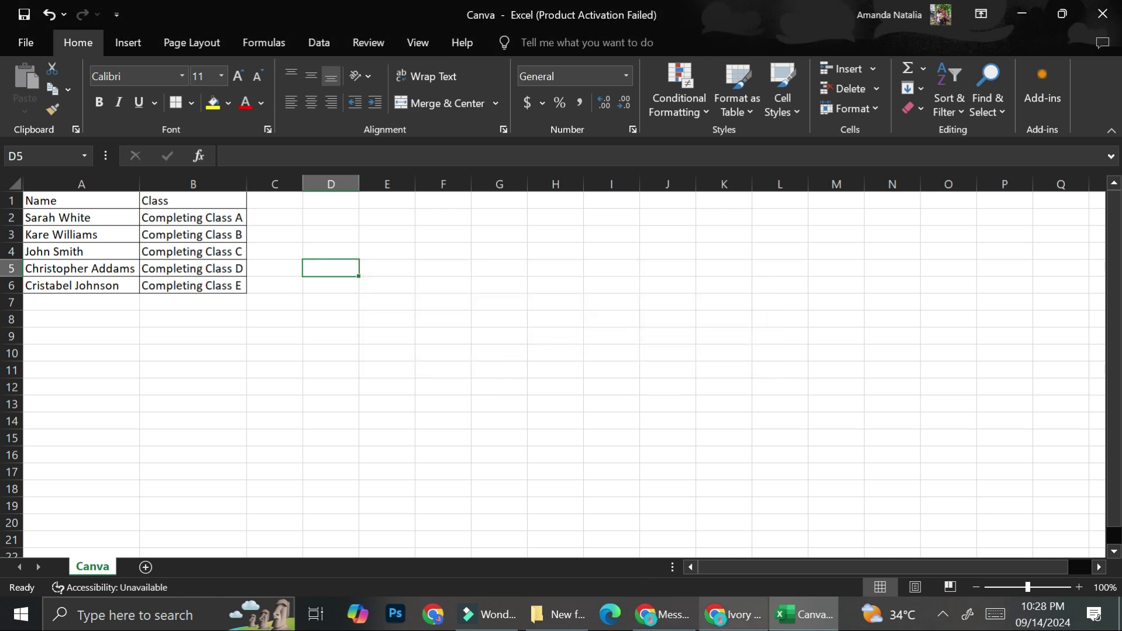
- Switch back to the Canva certificate and launch Bulk create from the Apps panel
left_click(731, 614)
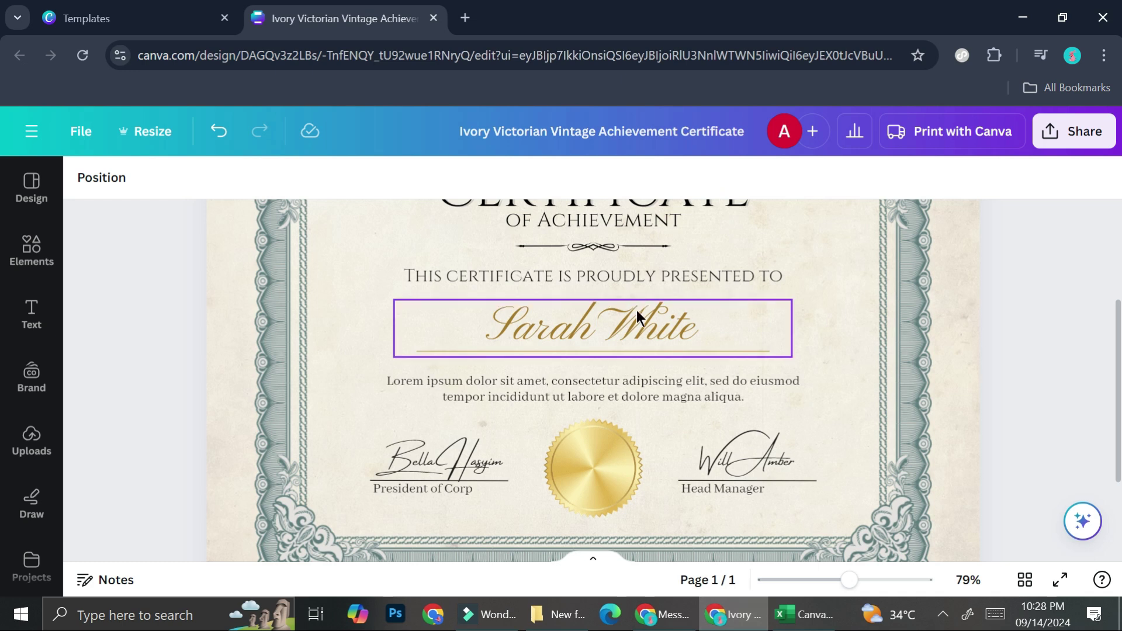
scroll(636, 309, "down", 3, "ctrl")
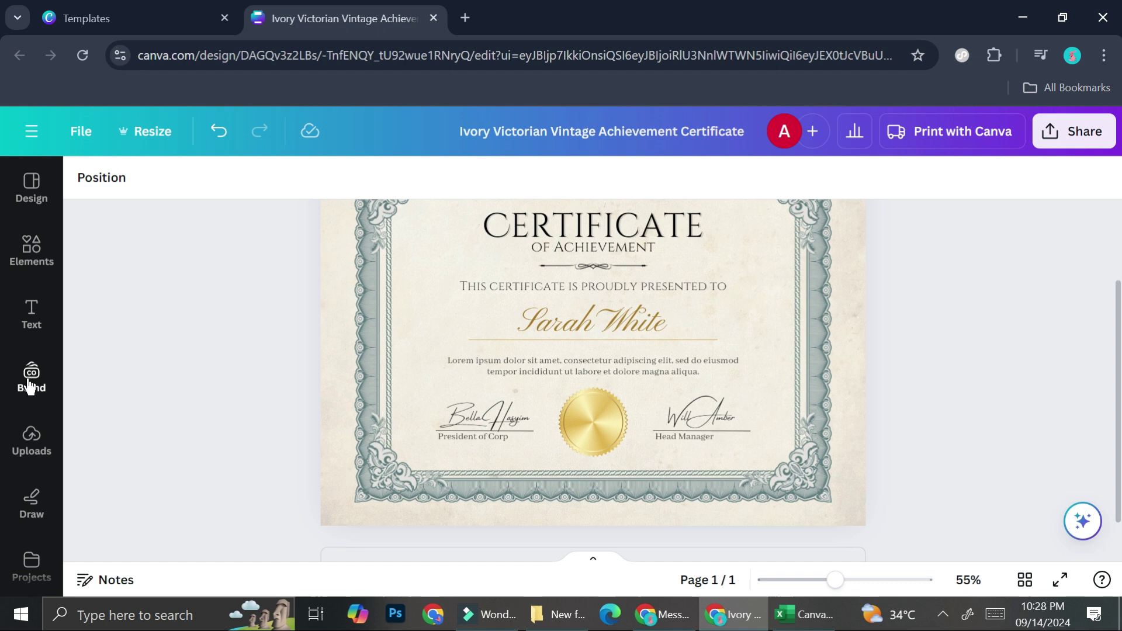
scroll(28, 386, "down", 5)
left_click(33, 357)
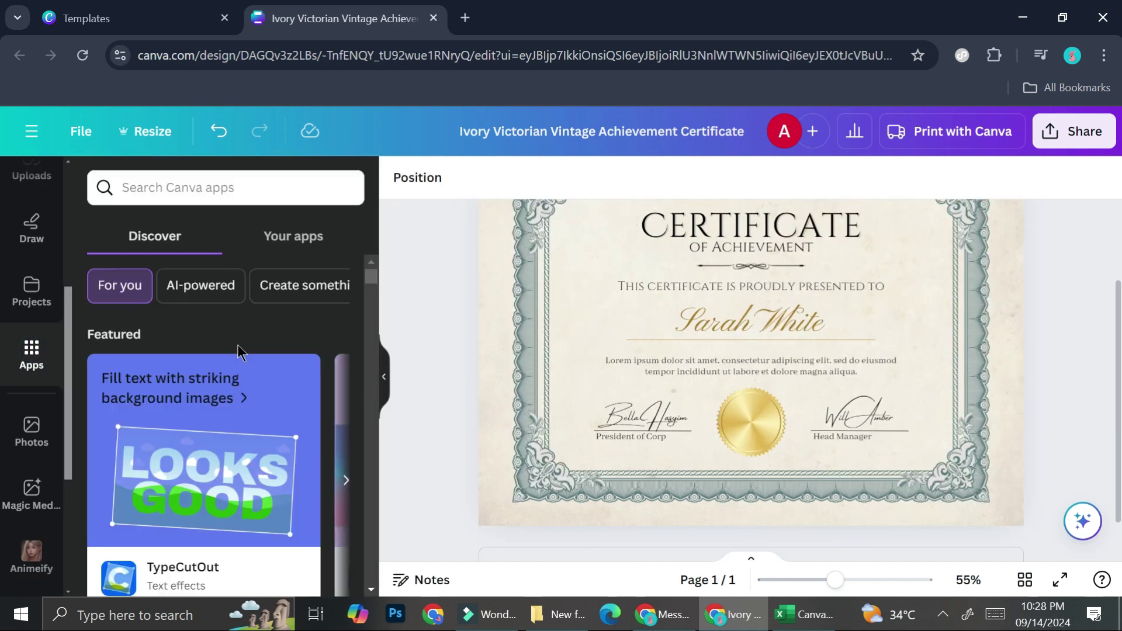
scroll(239, 353, "down", 5)
scroll(239, 350, "down", 5)
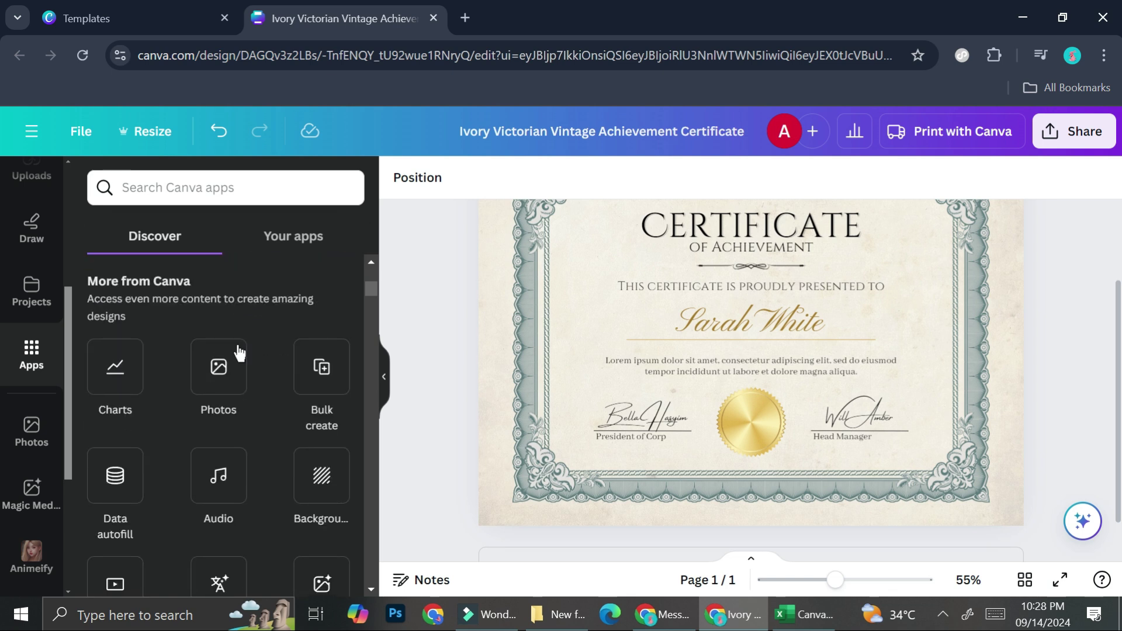
left_click(323, 307)
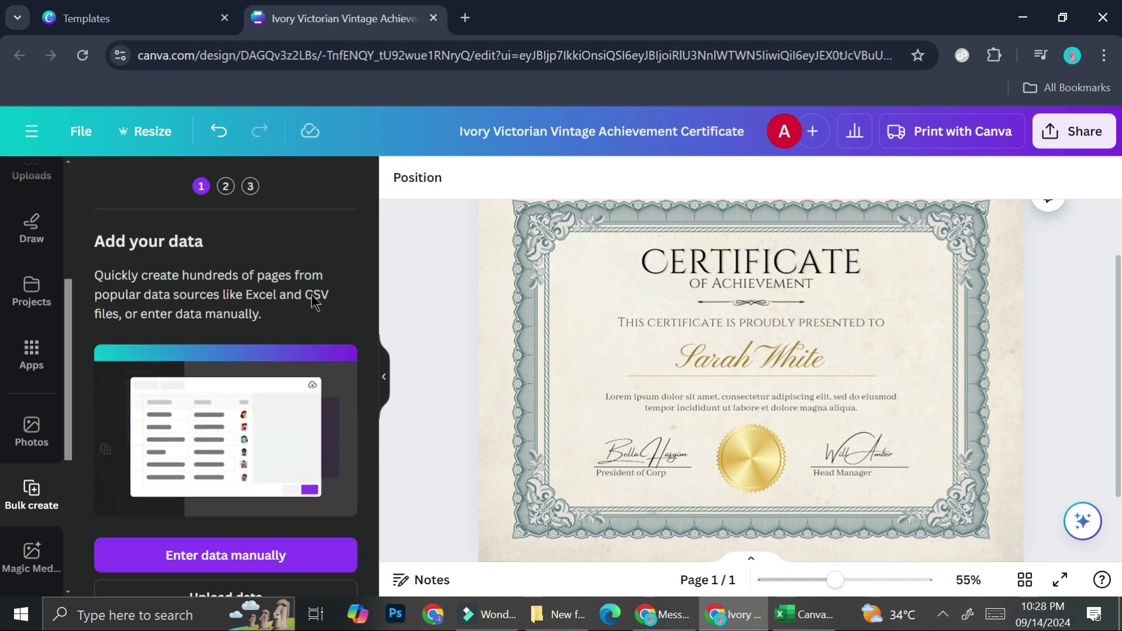
- Upload the Canva CSV from Downloads as the bulk create data source
left_click(234, 593)
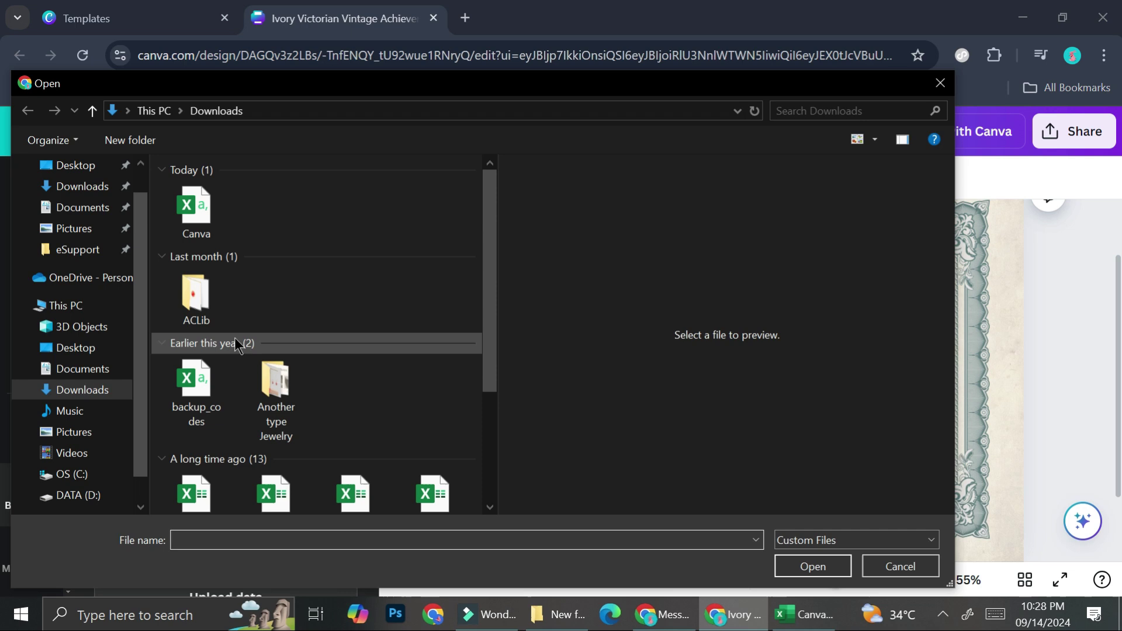
left_click(199, 197)
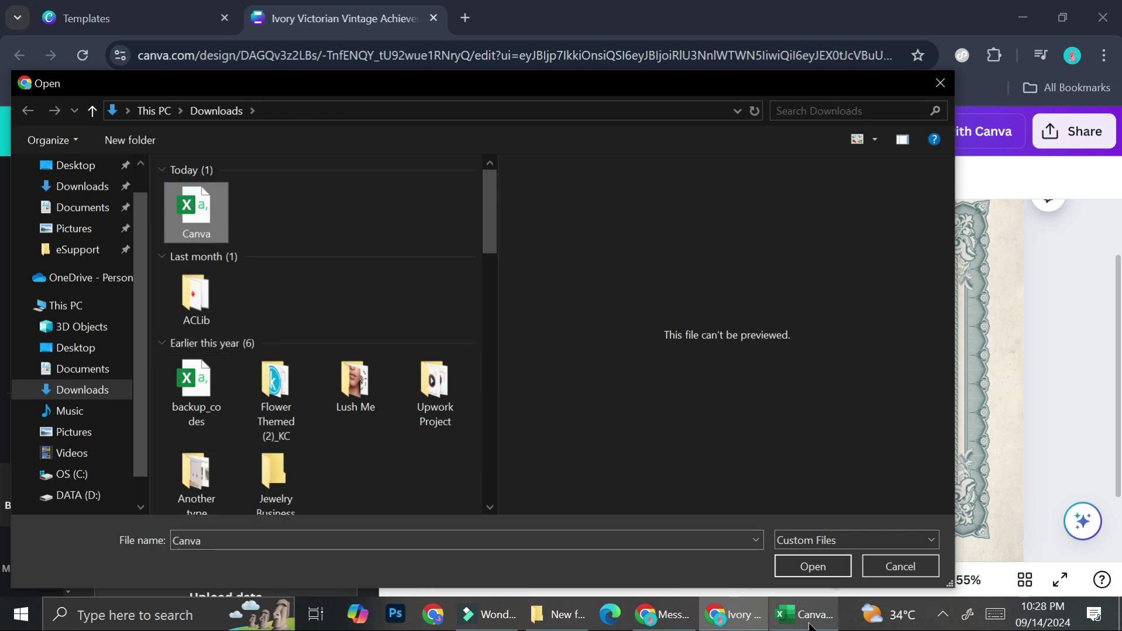
left_click(813, 567)
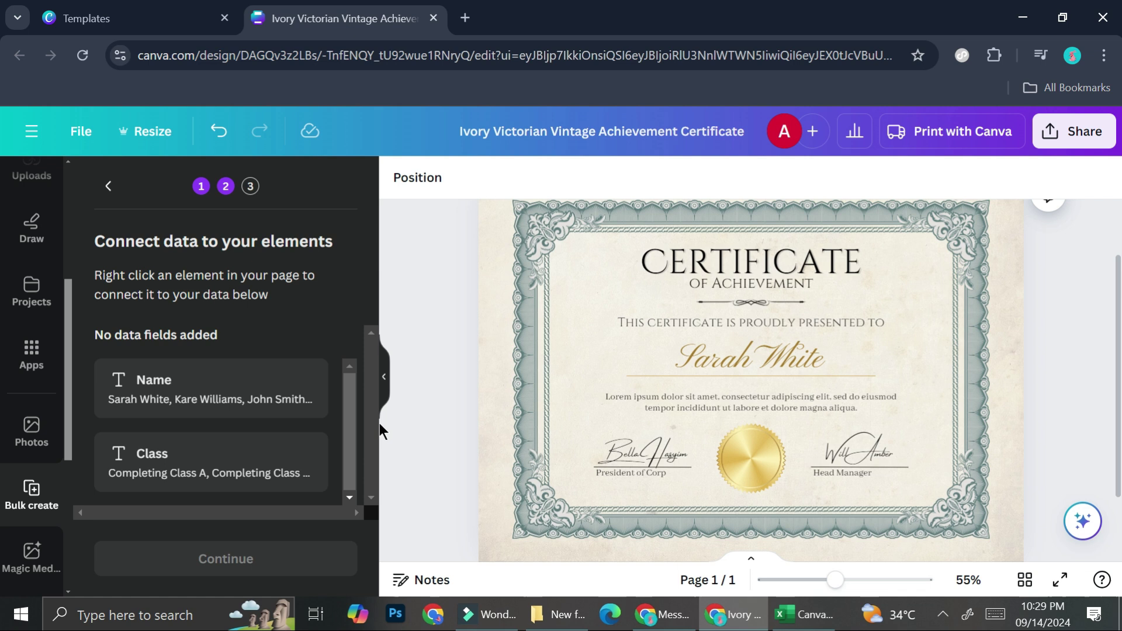
- Connect the recipient name text to the Name field and the Lorem ipsum paragraph to Class
left_click(741, 346)
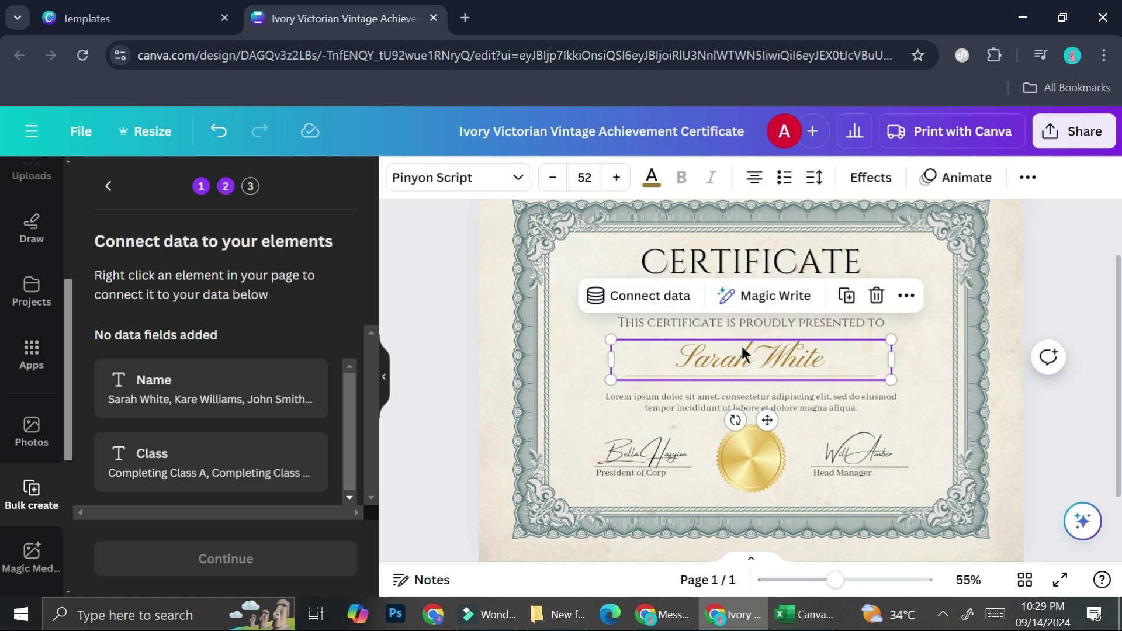
left_click(642, 303)
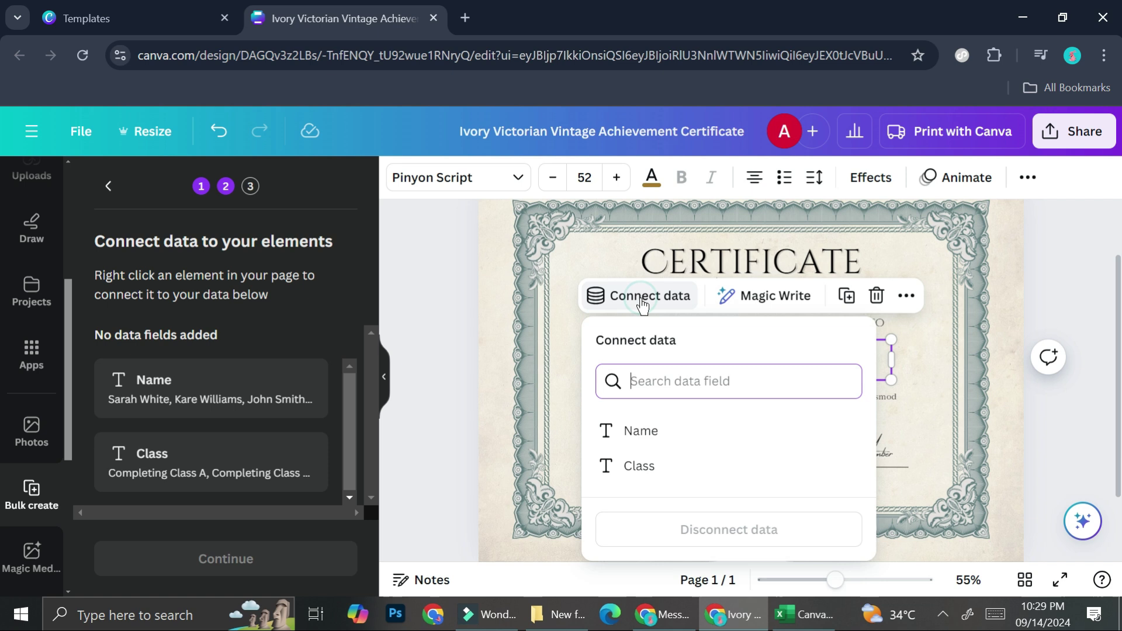
left_click(612, 435)
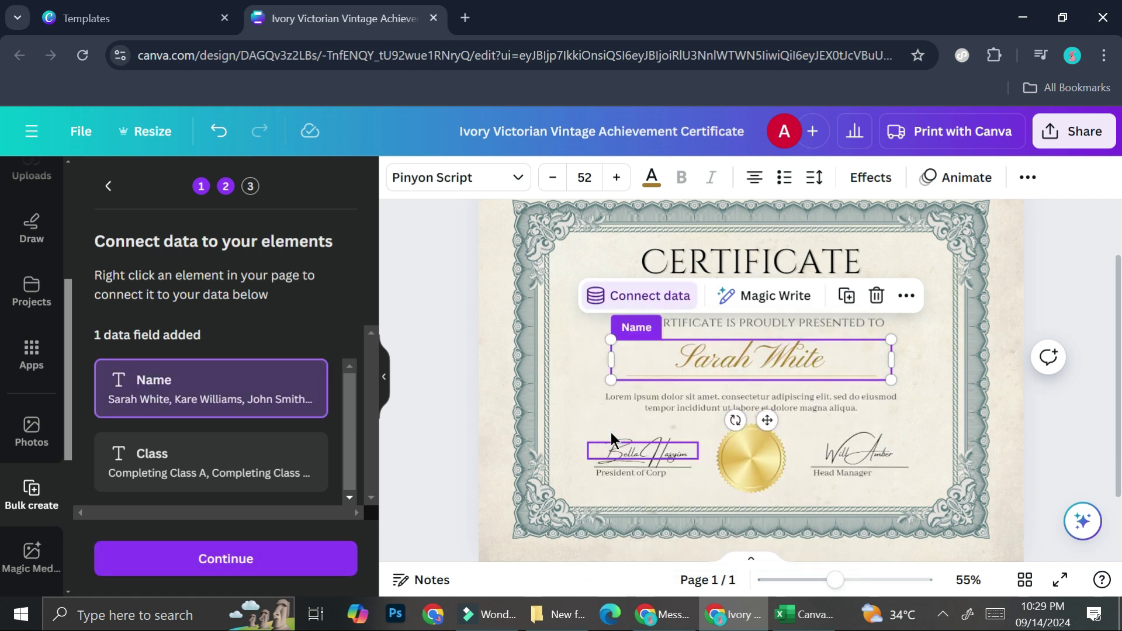
left_click(685, 398)
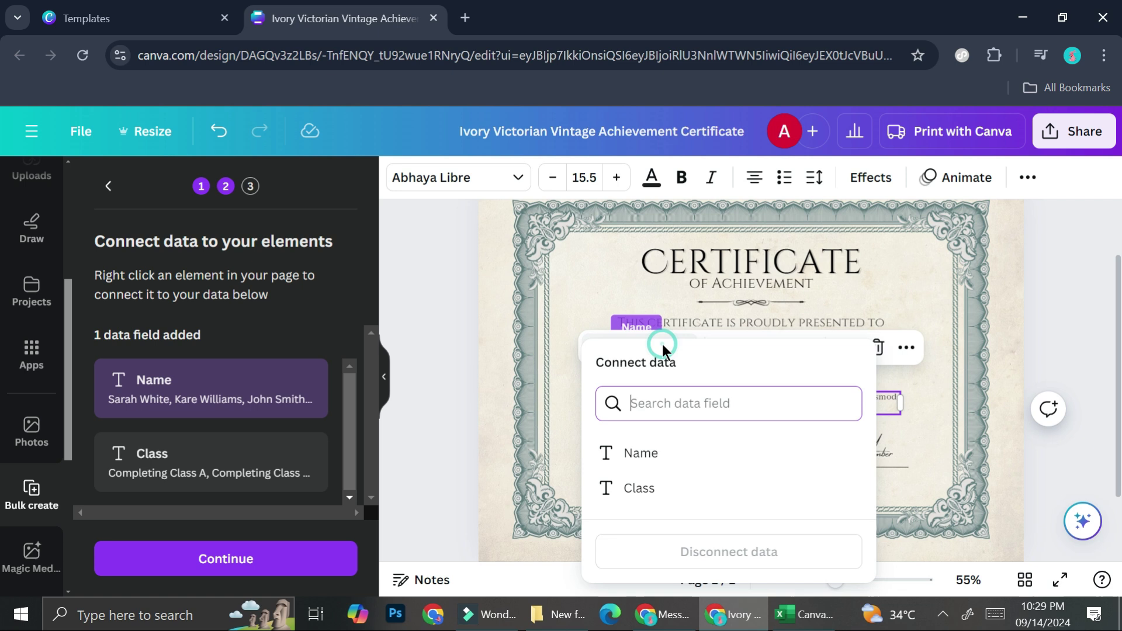
left_click(662, 345)
left_click(620, 488)
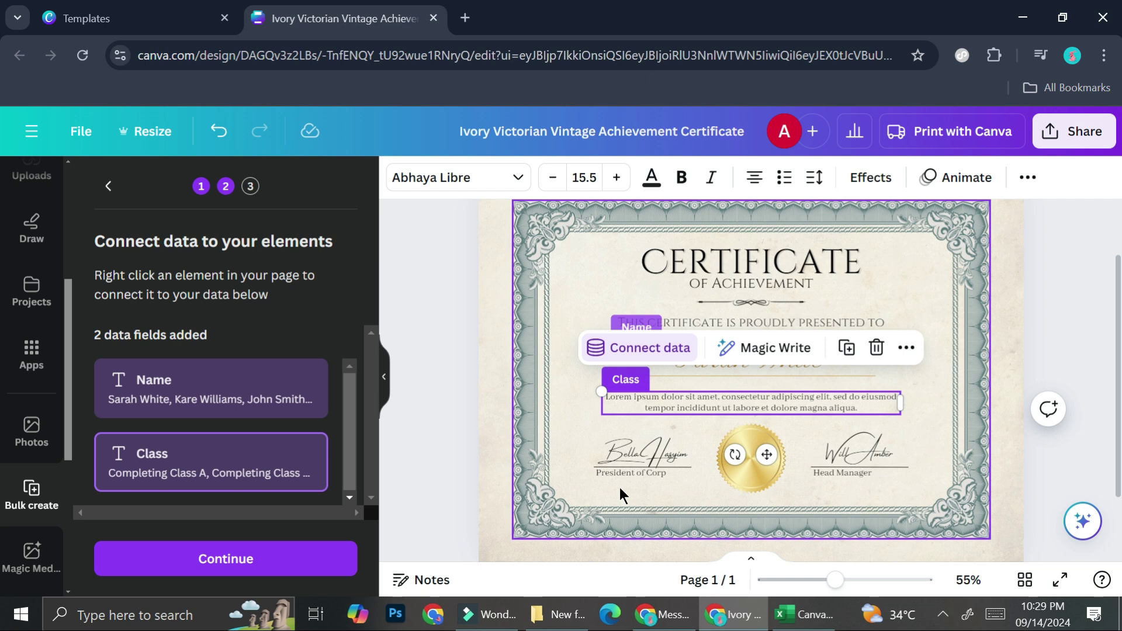
- Continue with all five data rows selected and generate 5 certificate designs
left_click(539, 368)
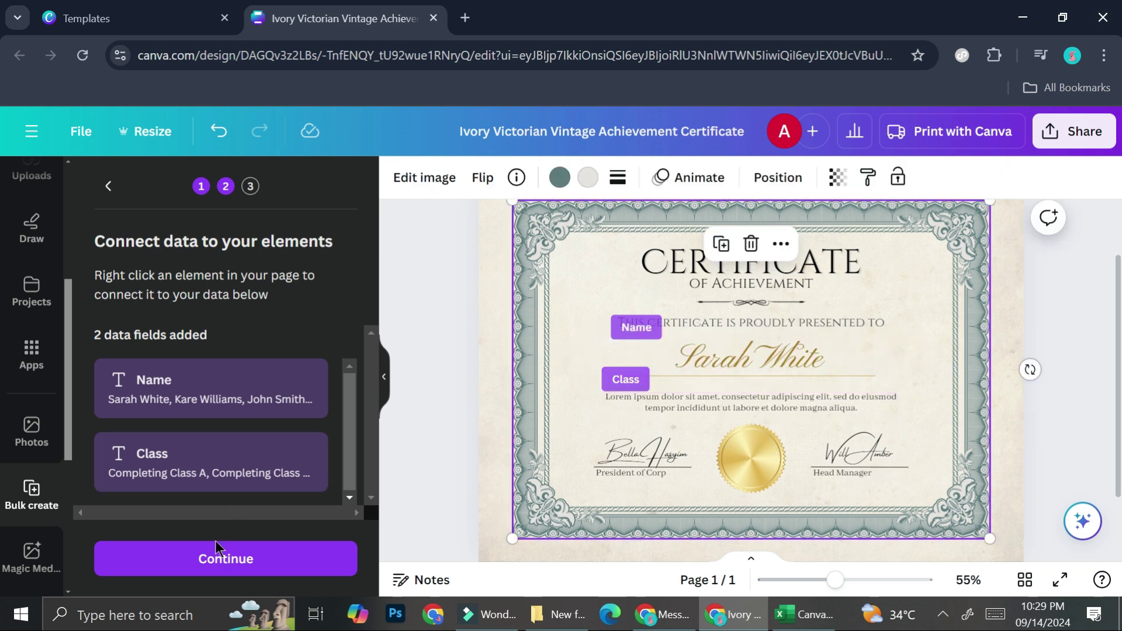
left_click(222, 572)
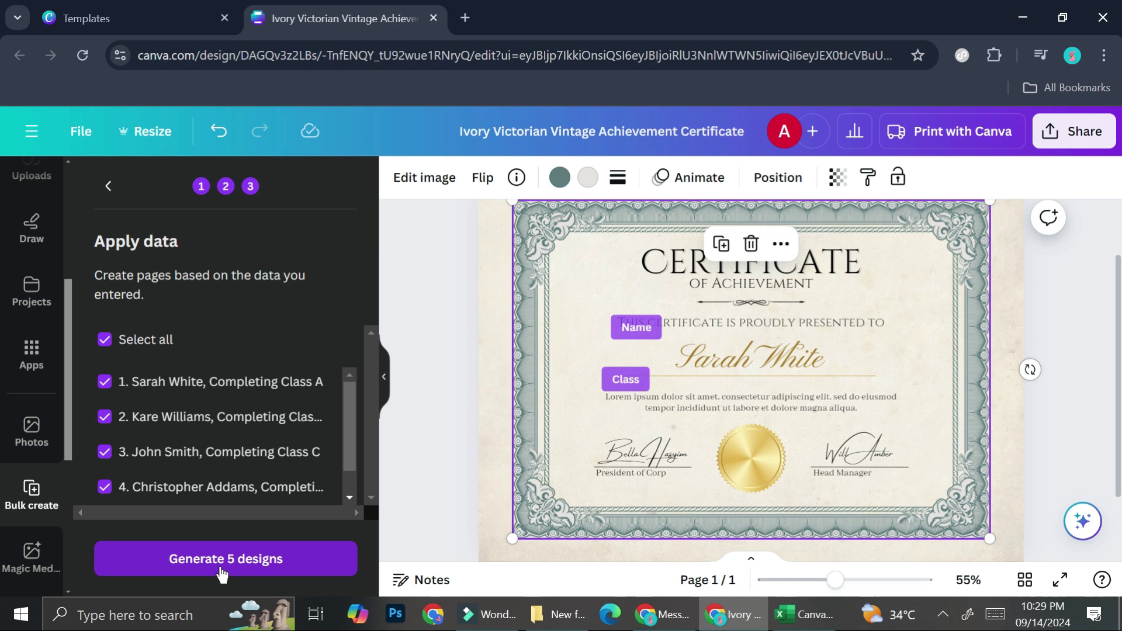
scroll(181, 417, "down", 1)
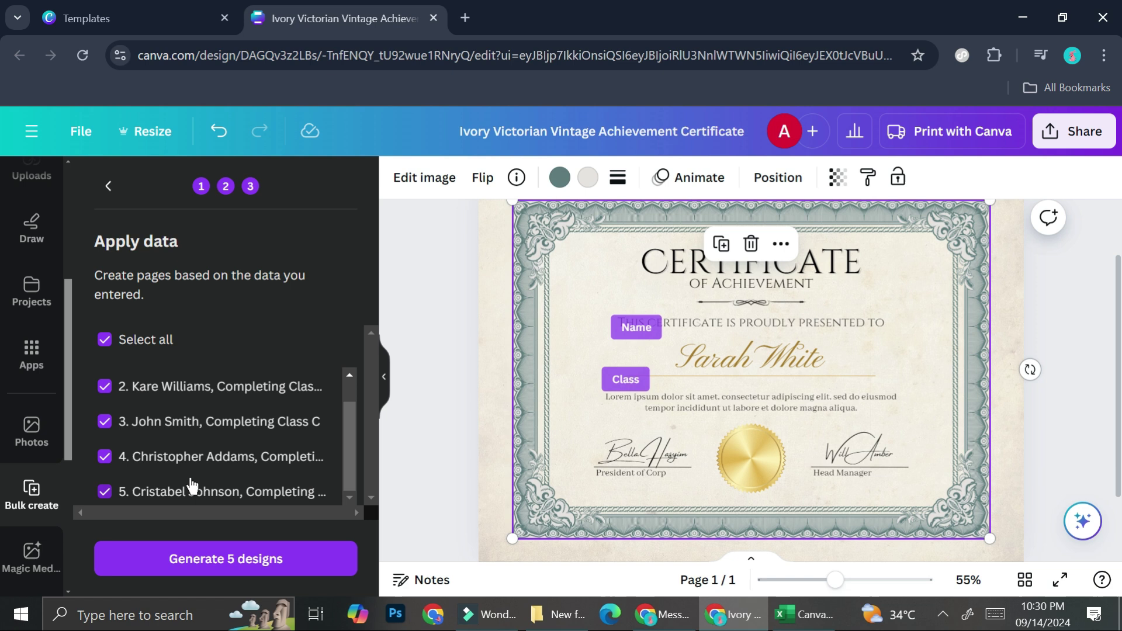
left_click(215, 553)
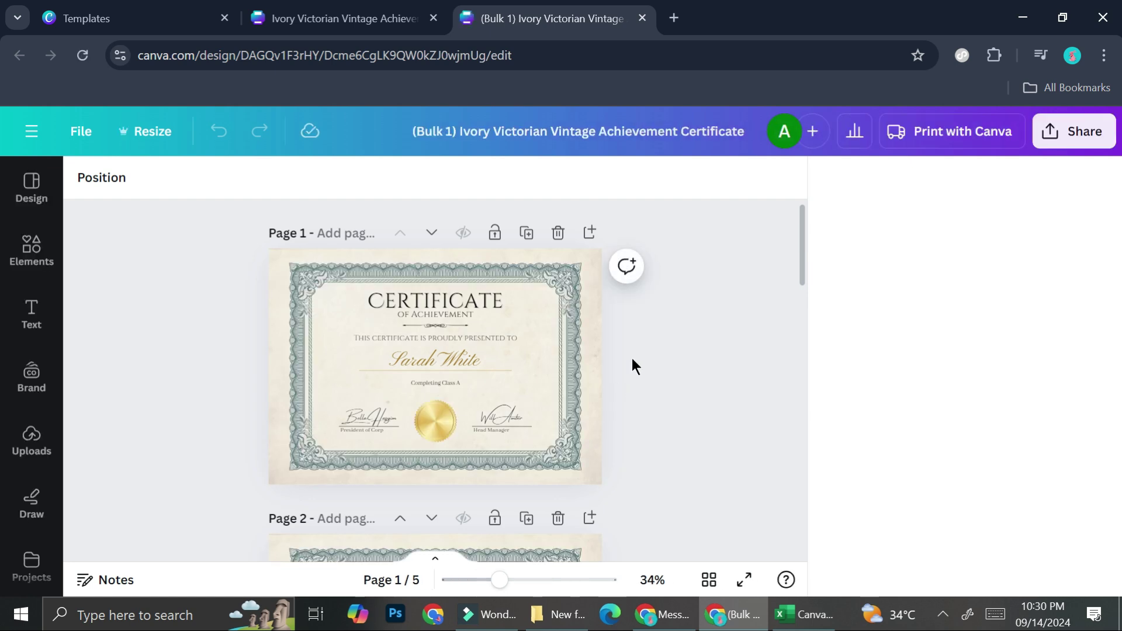
- Zoom the generated pages to 68% and dismiss the flyer printing offer
scroll(518, 377, "down", 3)
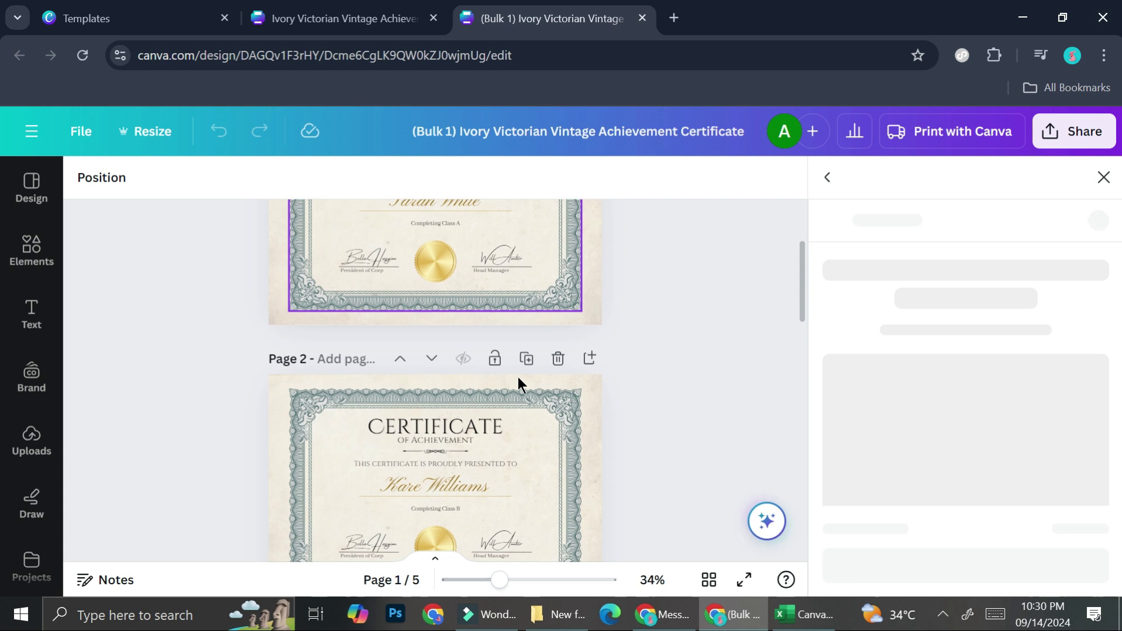
scroll(518, 377, "up", 3)
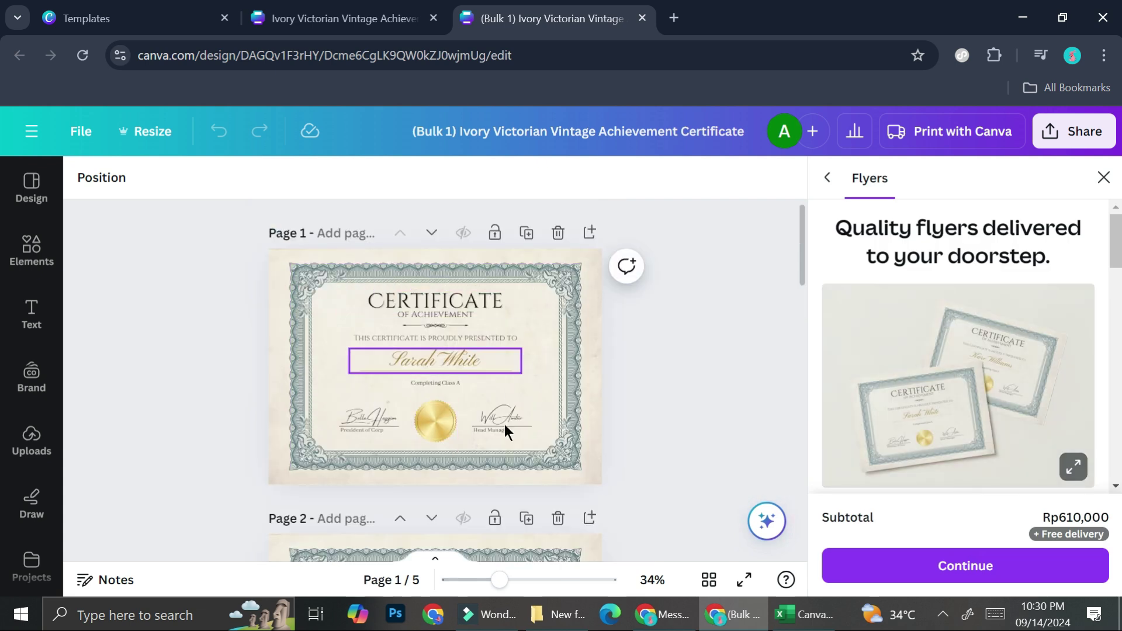
left_click(518, 580)
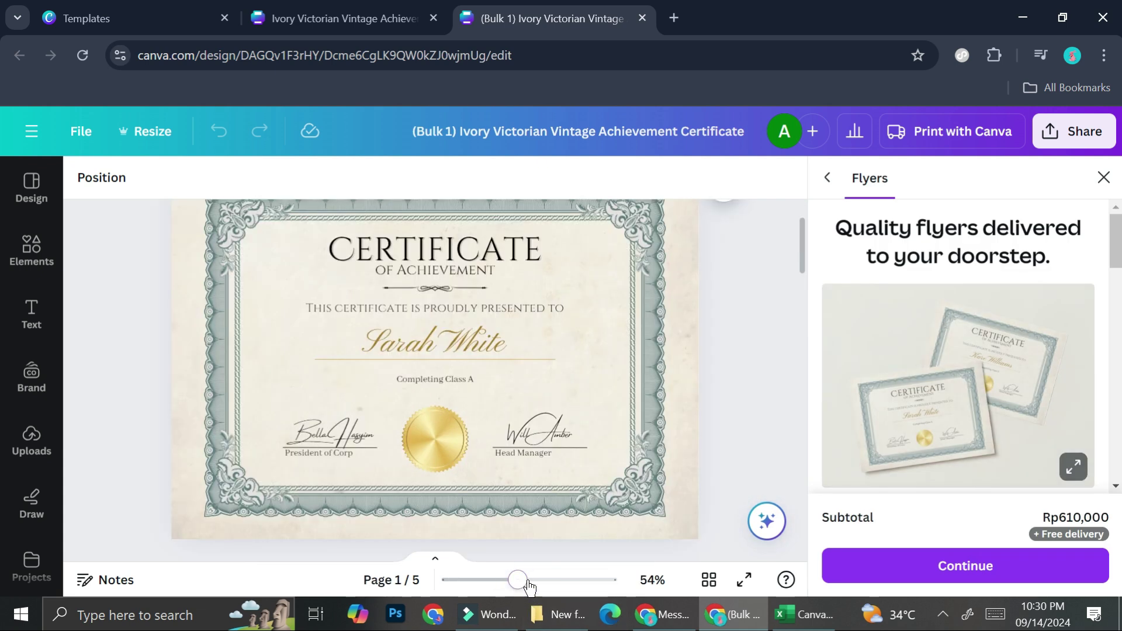
left_click_drag(517, 581, 528, 580)
scroll(458, 383, "up", 2)
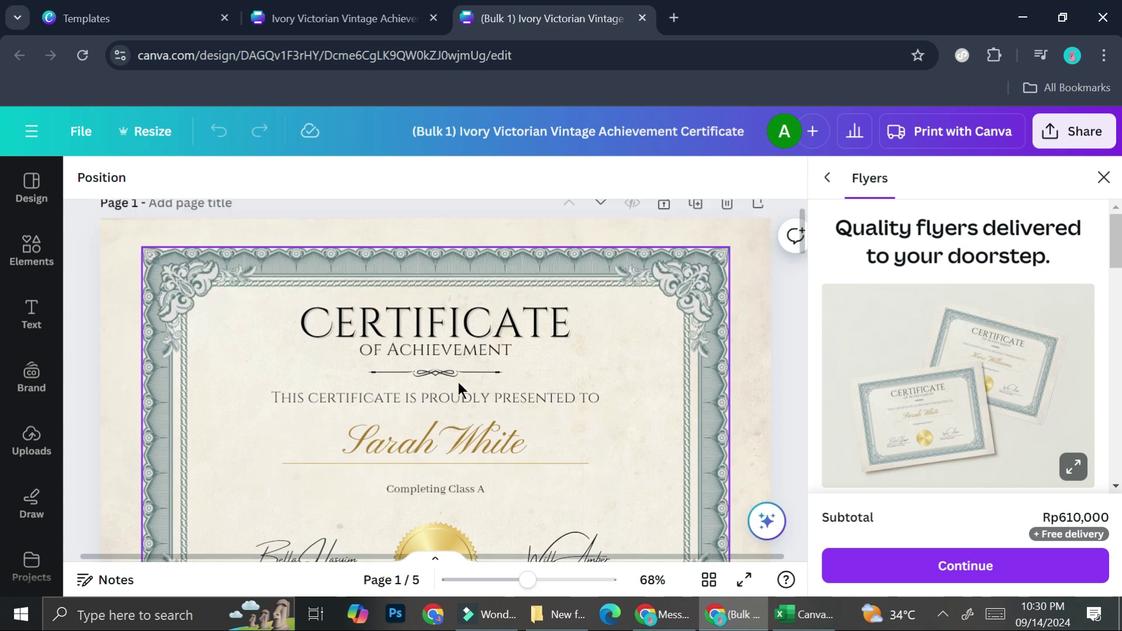
left_click(1102, 178)
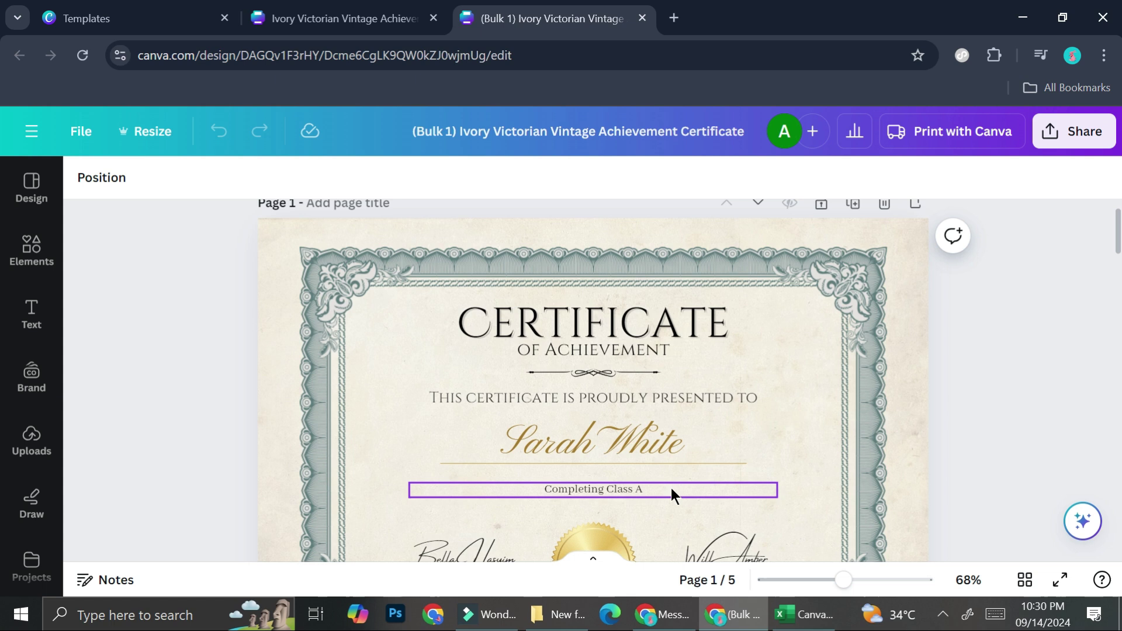
- Scroll through pages 1–5 checking each name and class, then return to the original design
scroll(671, 489, "down", 1)
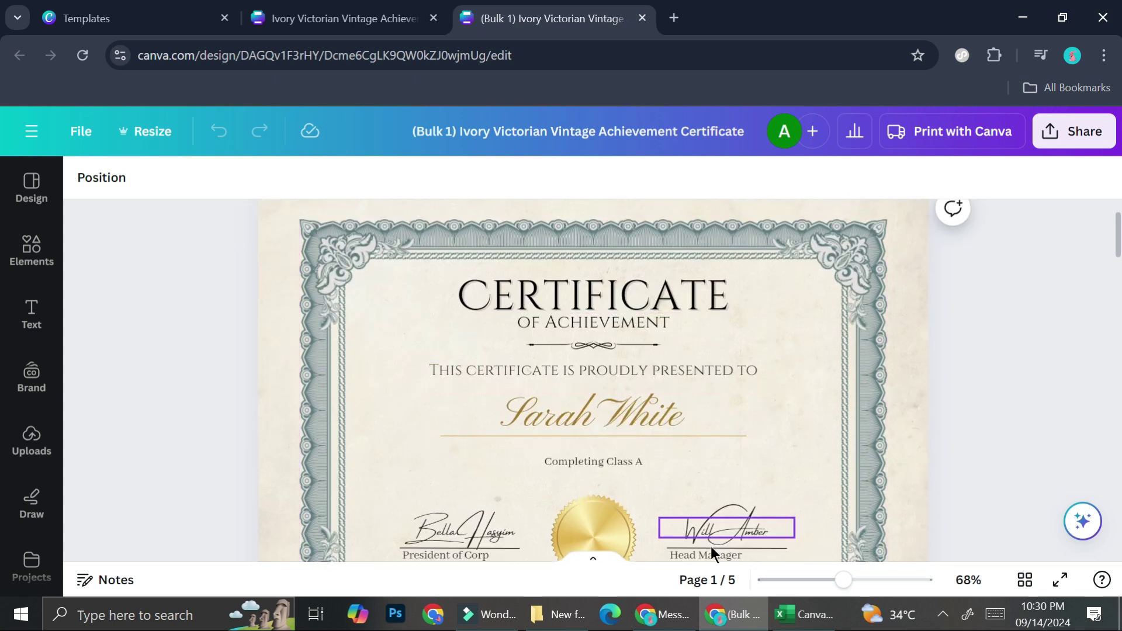
scroll(679, 431, "down", 3)
scroll(680, 431, "down", 5)
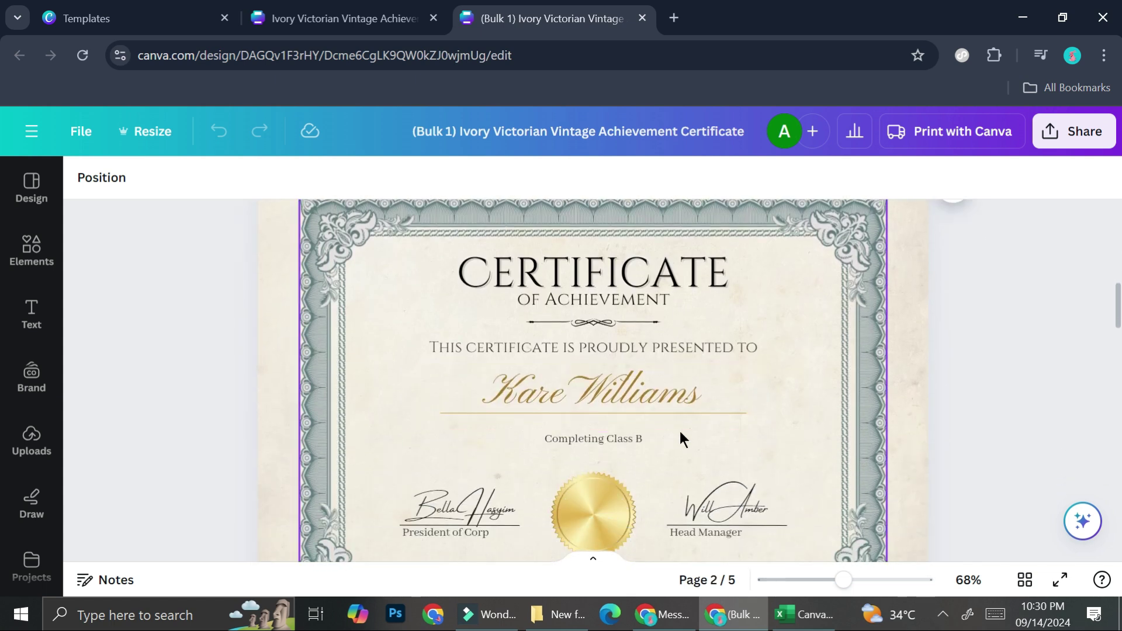
scroll(610, 401, "down", 8)
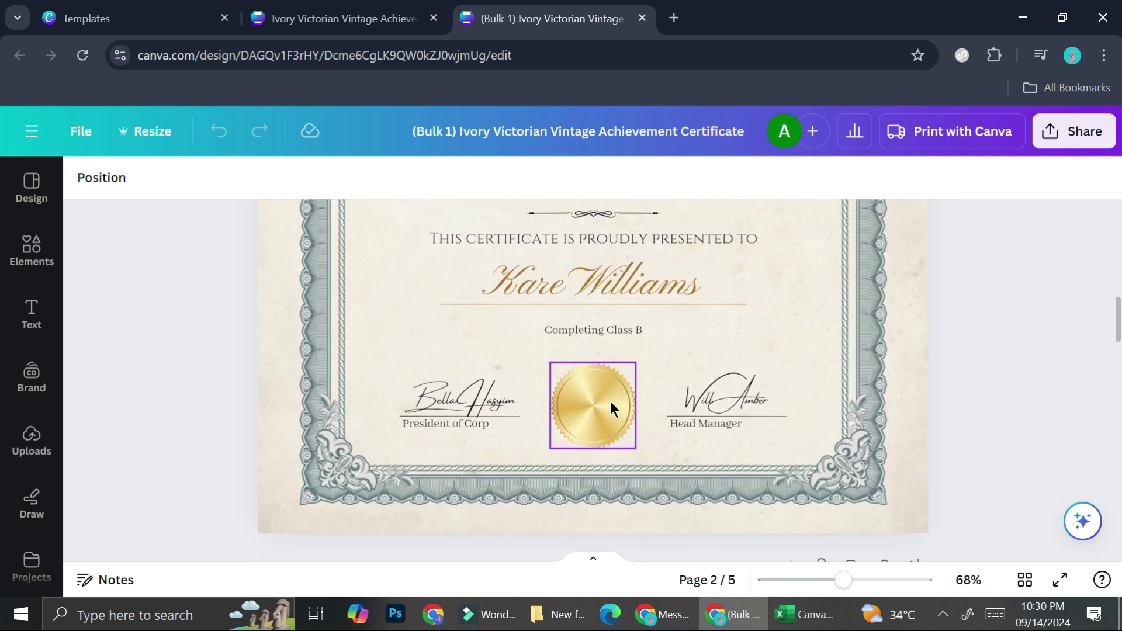
scroll(583, 433, "down", 3)
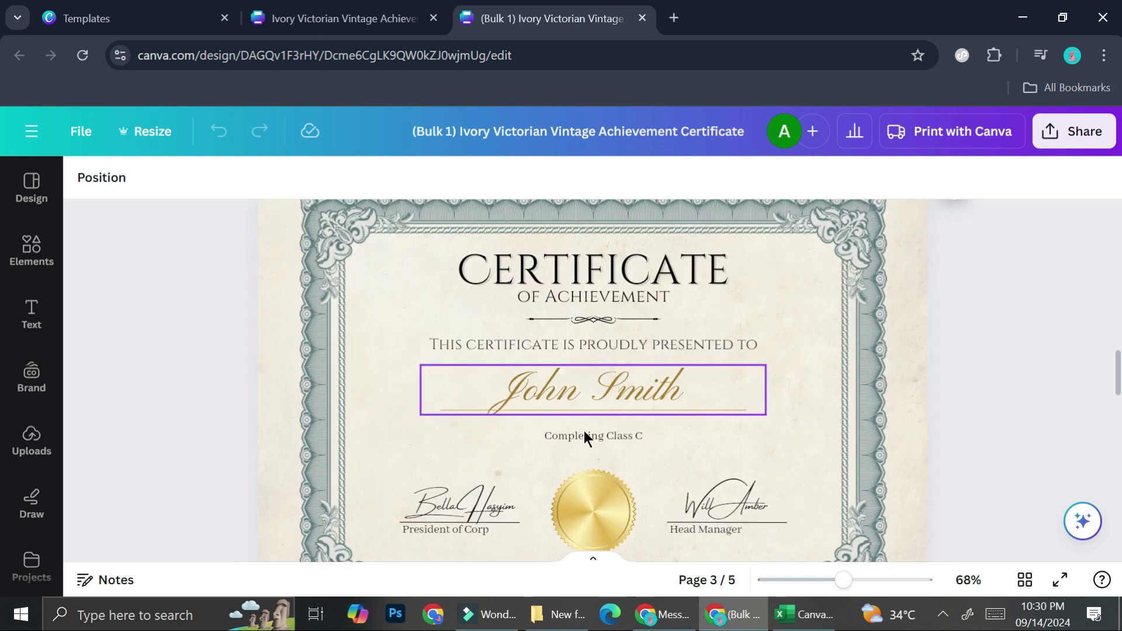
scroll(627, 325, "down", 8)
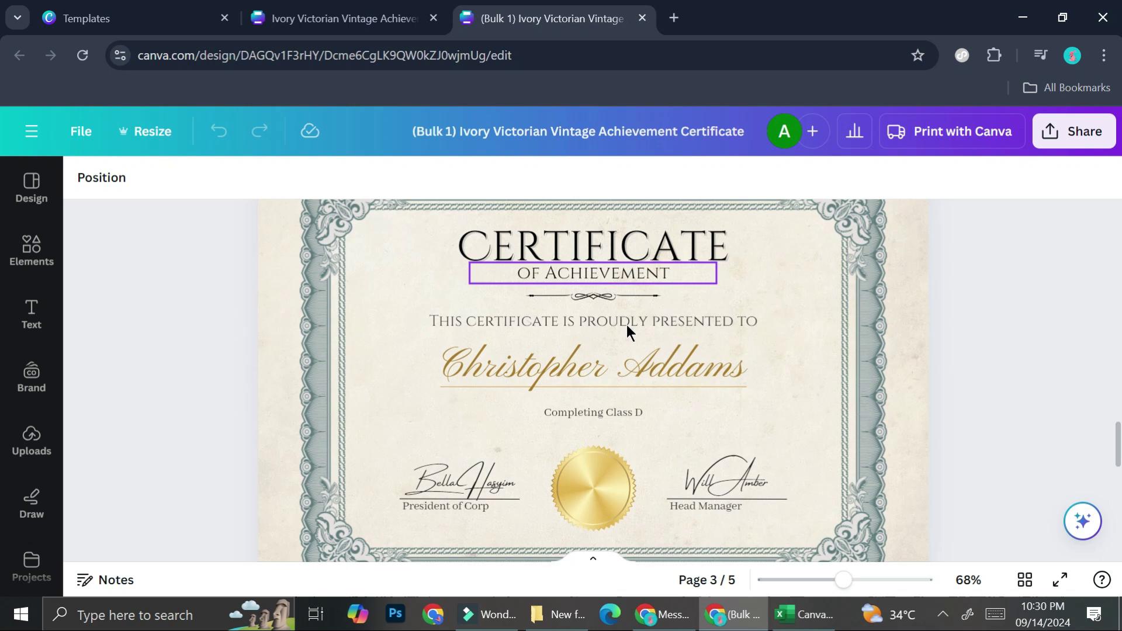
scroll(615, 399, "down", 2)
scroll(615, 400, "down", 7)
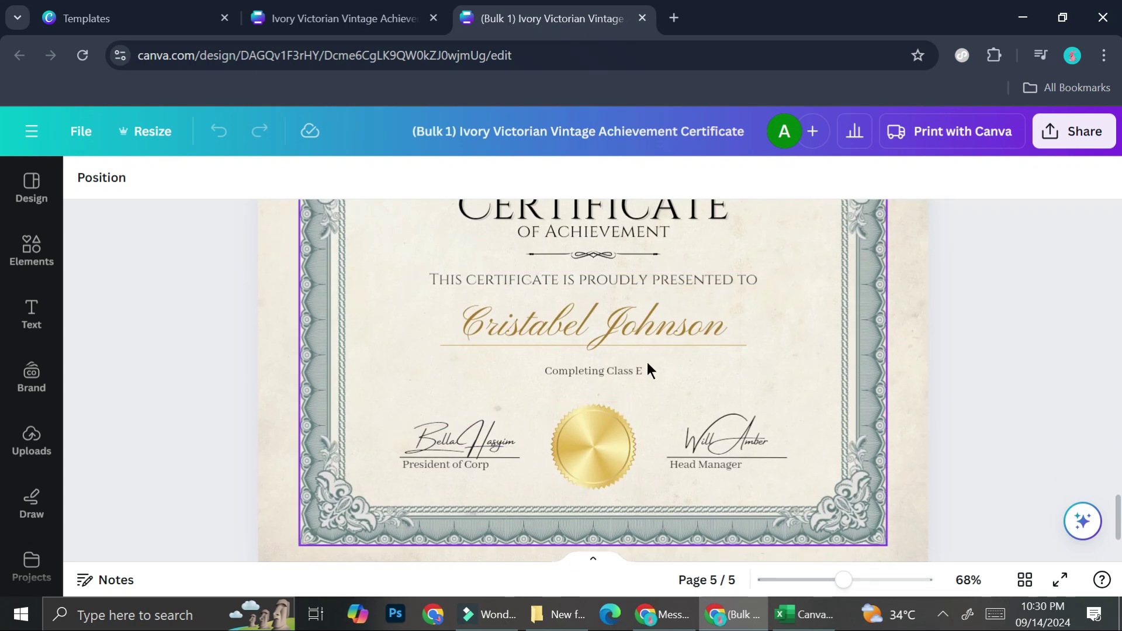
scroll(613, 362, "up", 15)
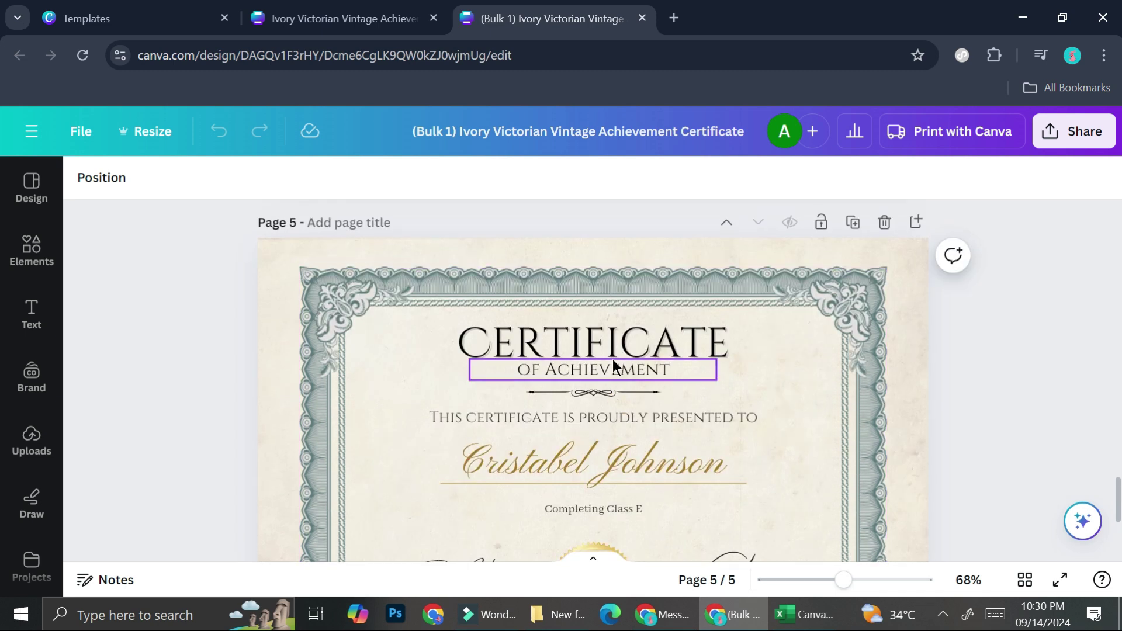
scroll(612, 359, "up", 15)
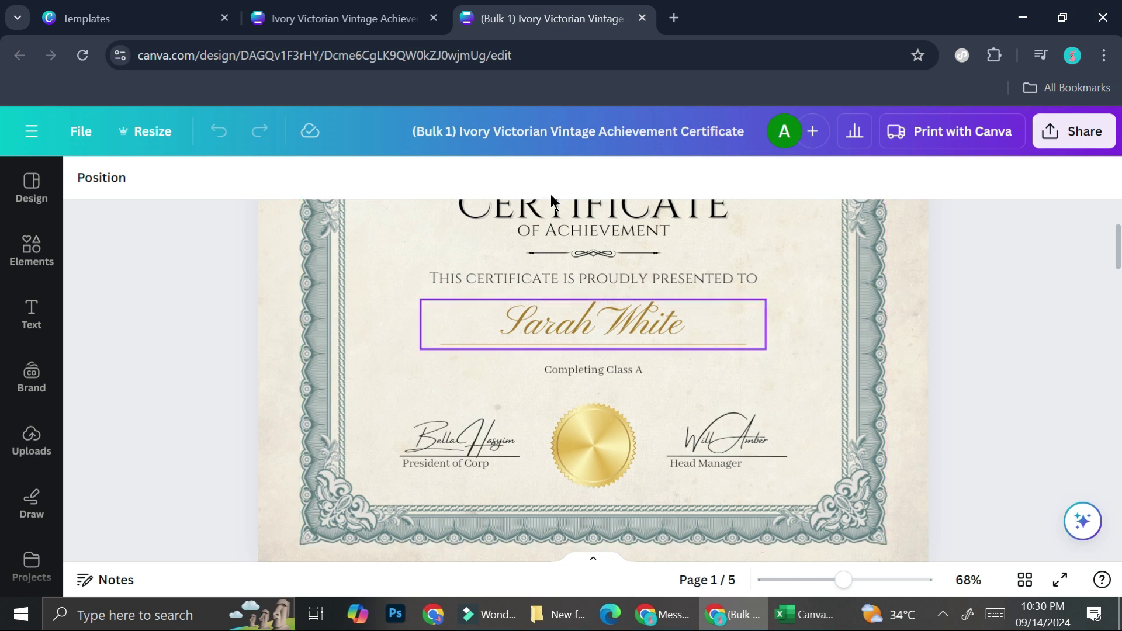
left_click(404, 11)
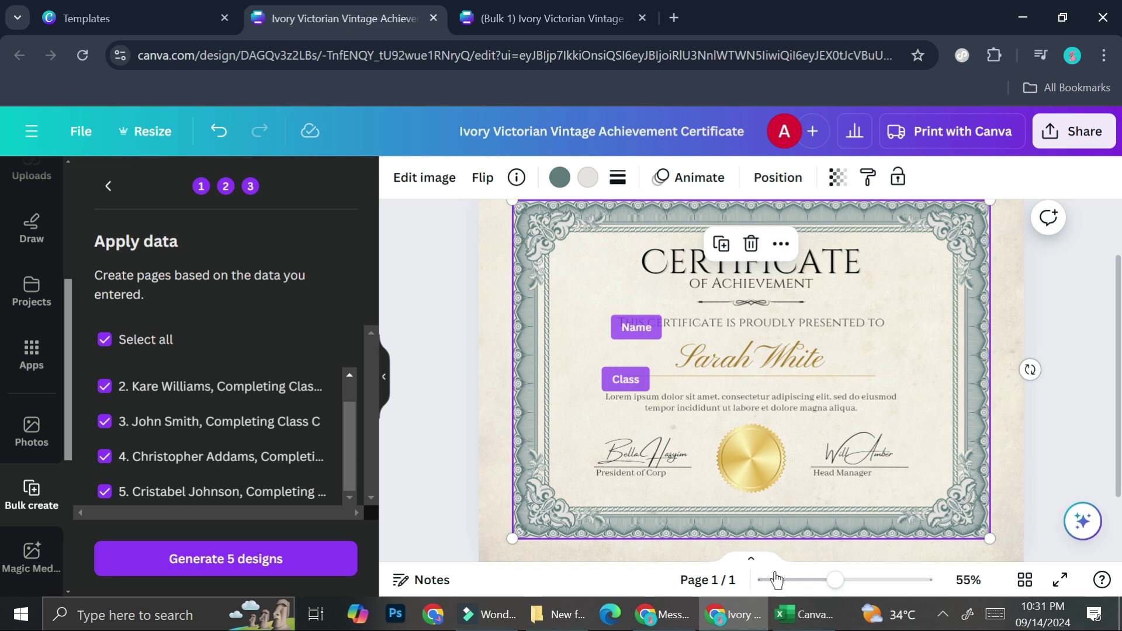
- Step Bulk create back twice to the start and choose Enter data manually
mouse_move(804, 615)
left_click(108, 185)
left_click(105, 189)
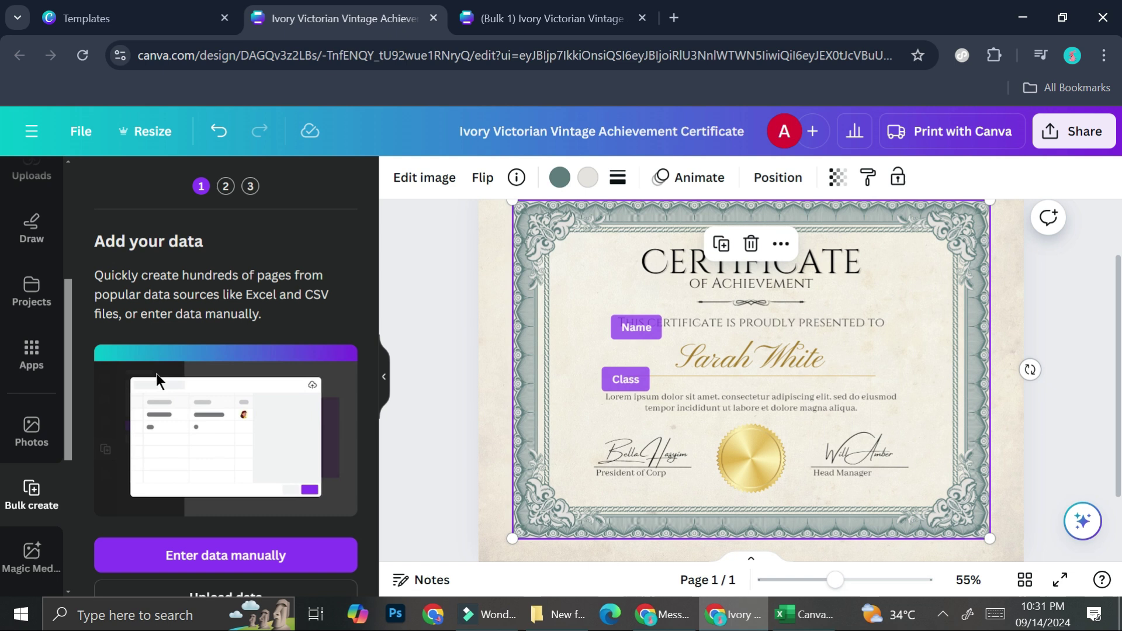
left_click(162, 558)
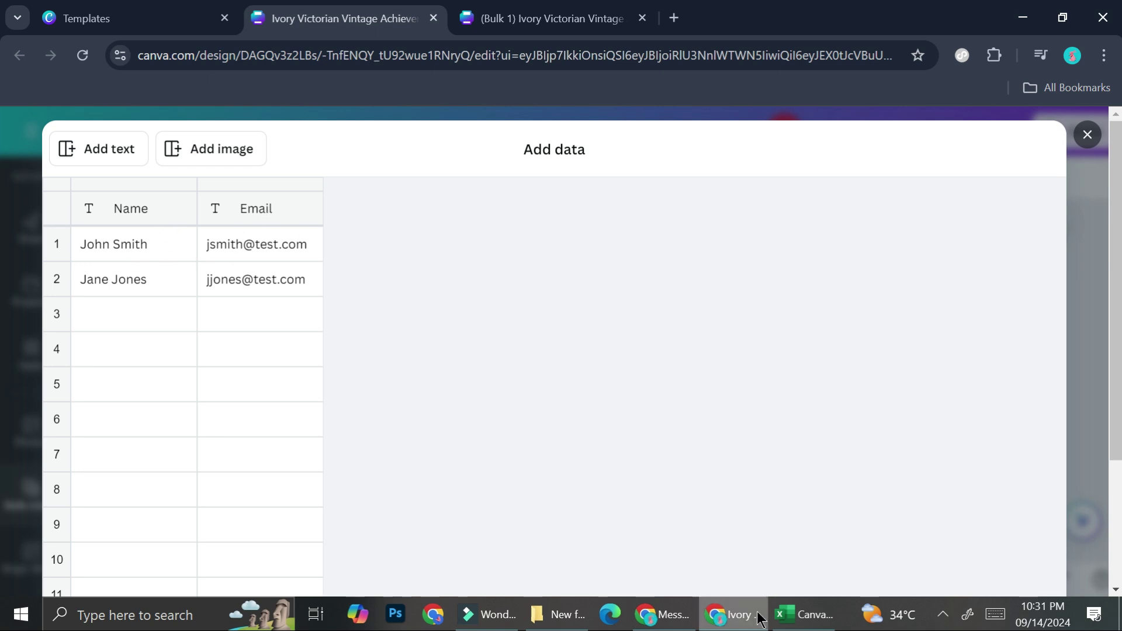
- Copy the five names from Excel A2:A6 into the table's Name column
left_click(782, 620)
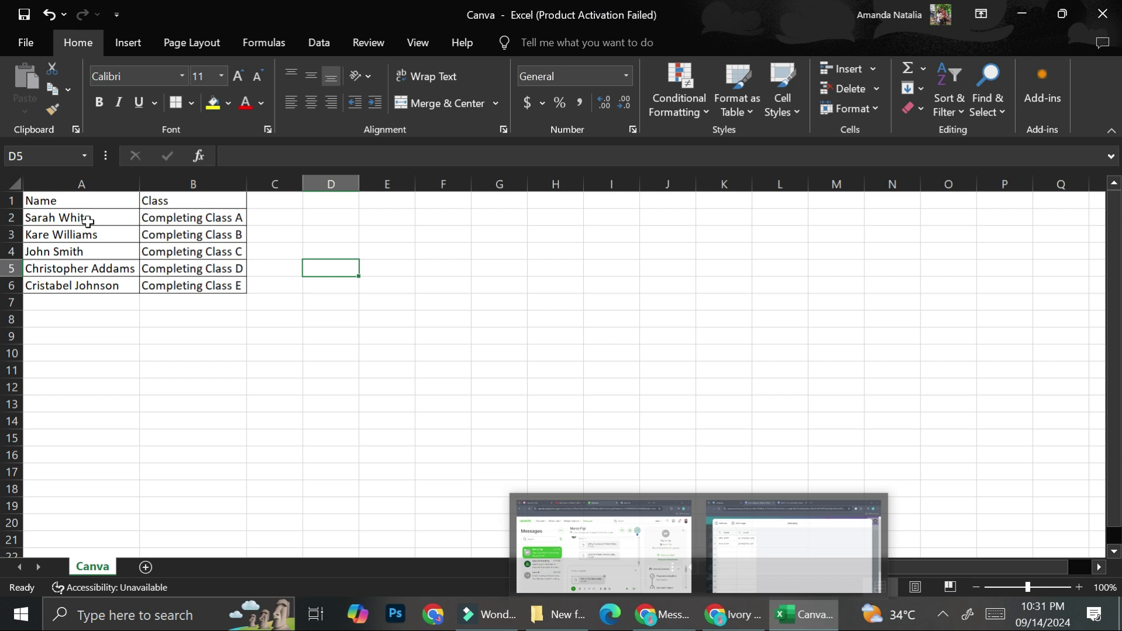
left_click(88, 218)
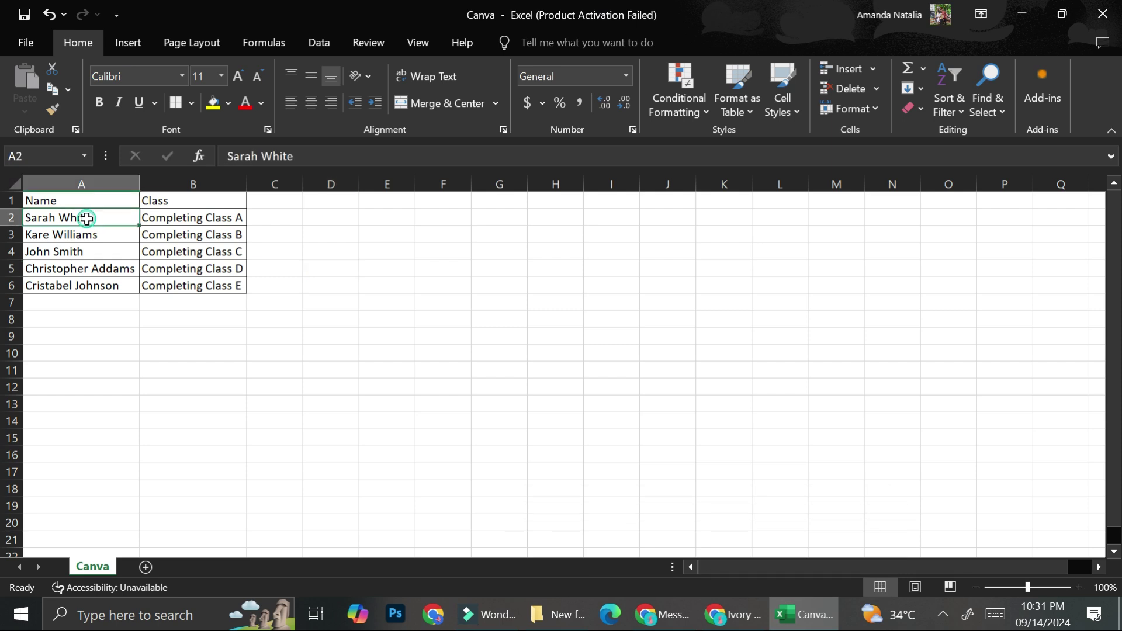
left_click(97, 286, "shift")
key("ctrl+c")
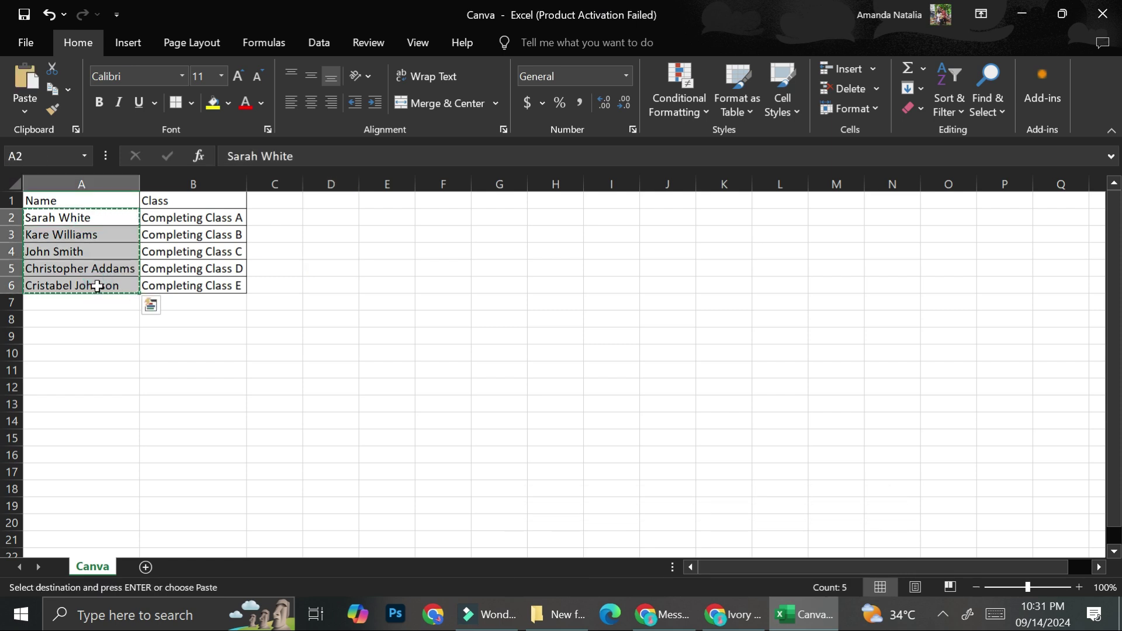
left_click(734, 615)
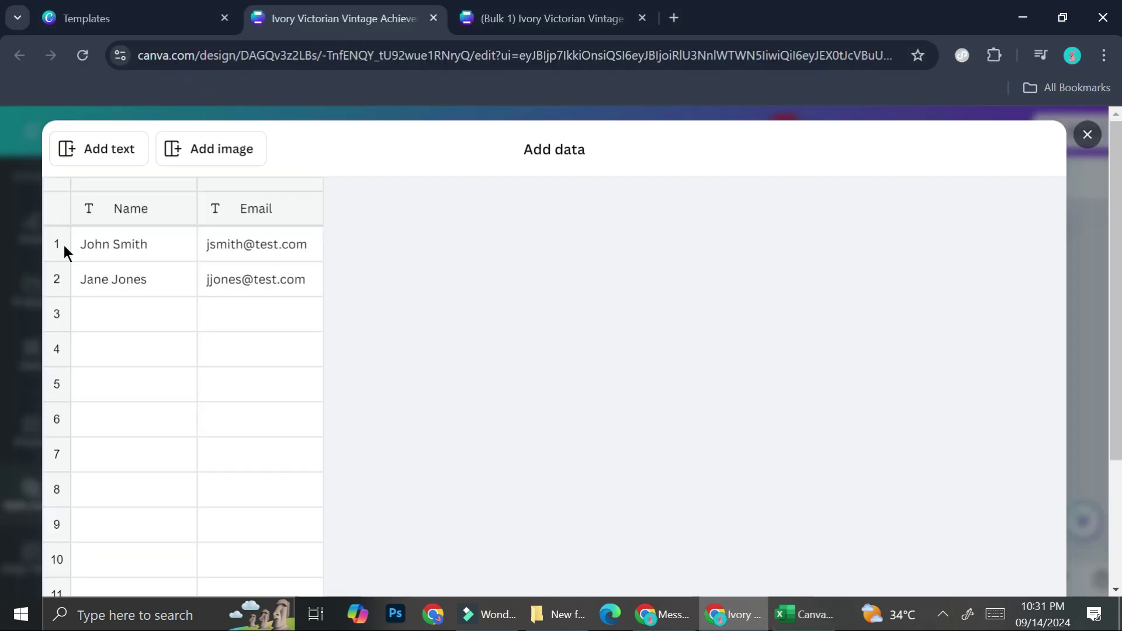
left_click(87, 237)
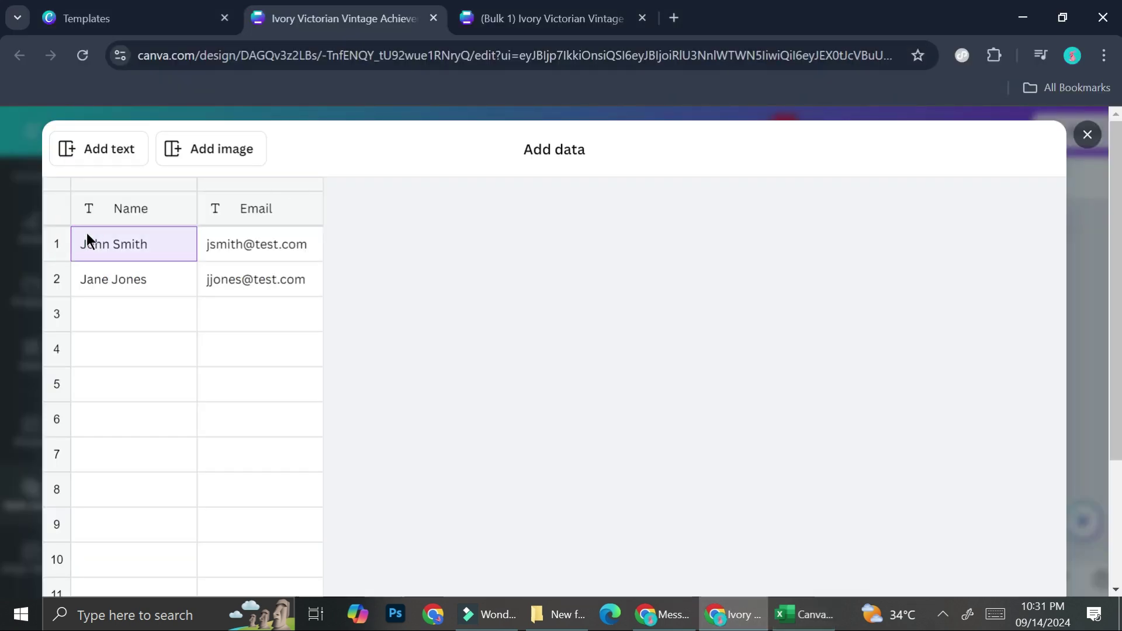
key("ctrl+v")
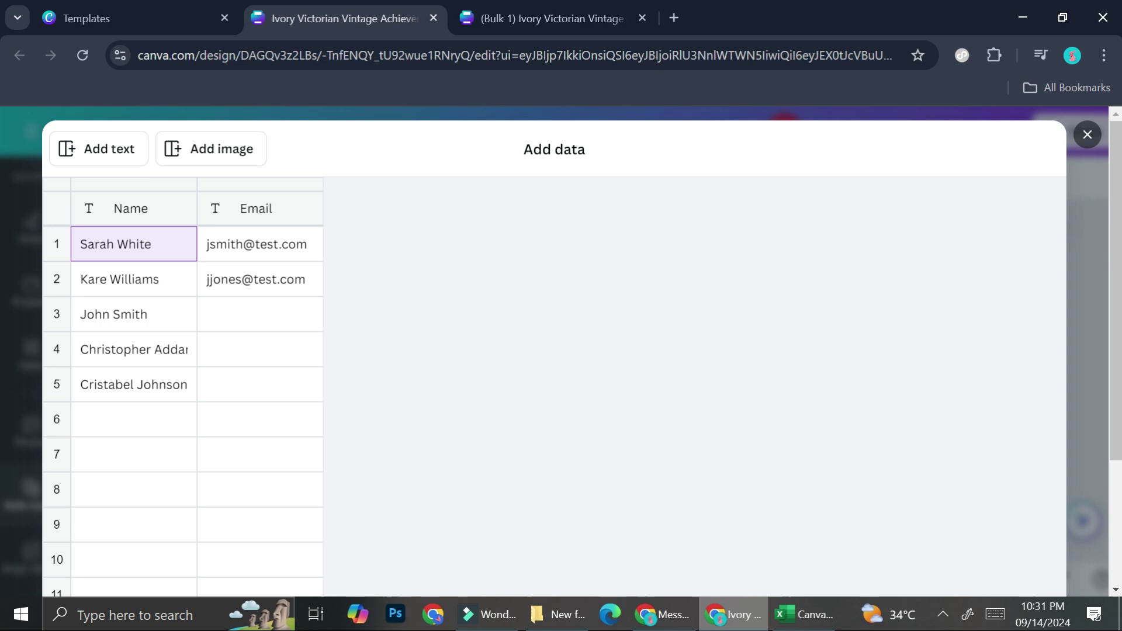
- Copy the five classes from Excel B2:B6 into the table's second column
left_click(803, 614)
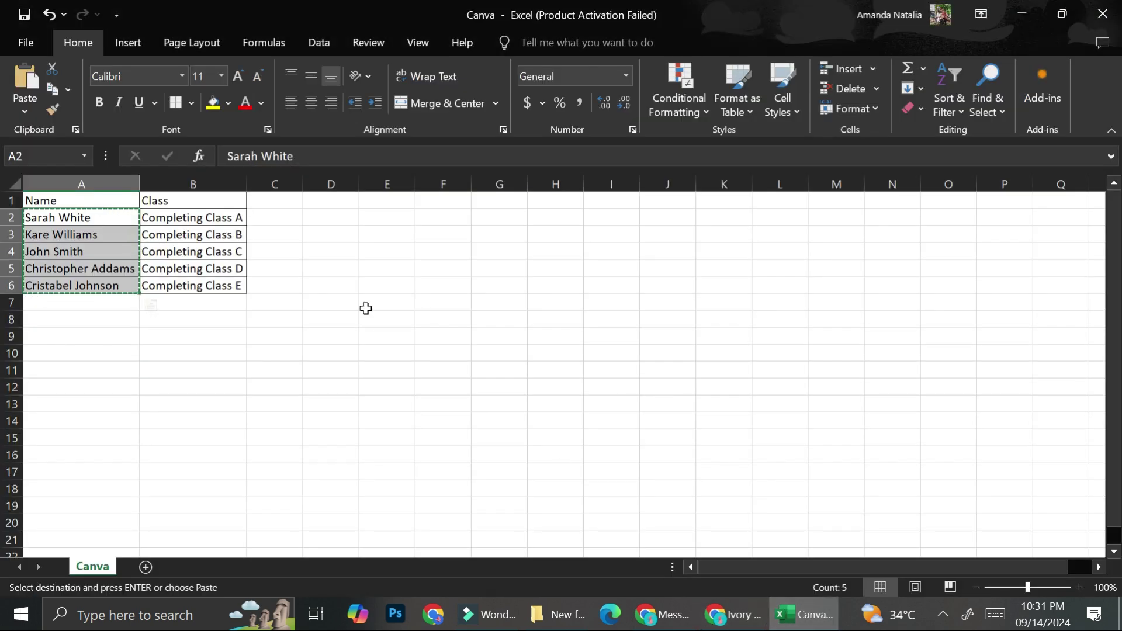
left_click(229, 221)
key("ctrl+shift+Down")
key("ctrl+c")
left_click(210, 288, "shift")
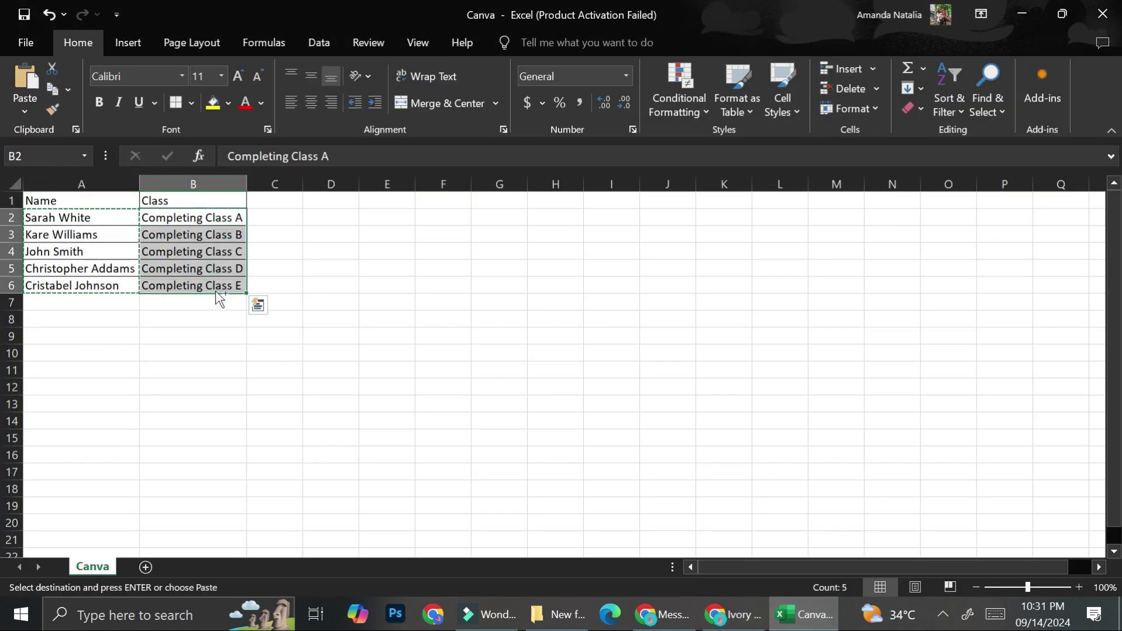
key("ctrl+c")
left_click(734, 615)
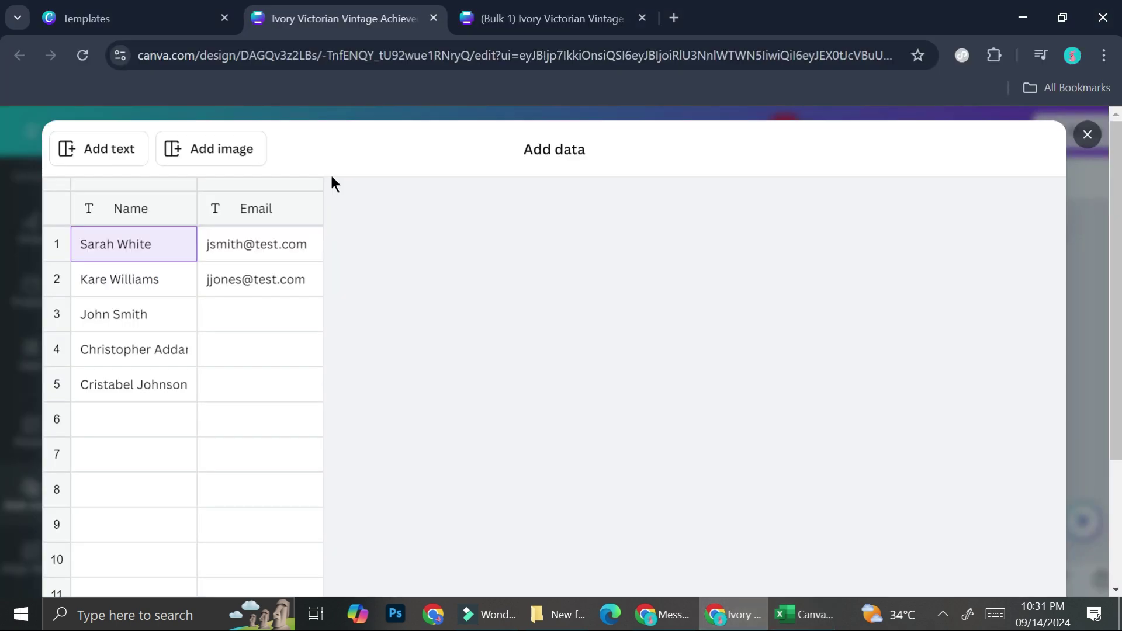
left_click(237, 244)
key("ctrl+v")
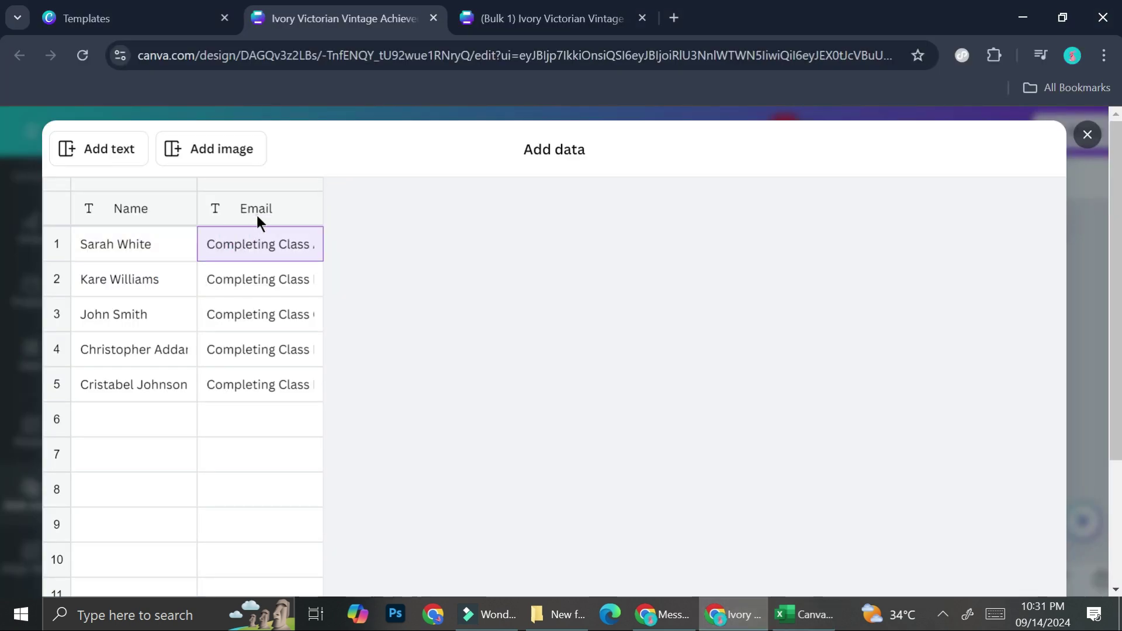
- Rename the second column's Email header to Class
left_click(258, 215)
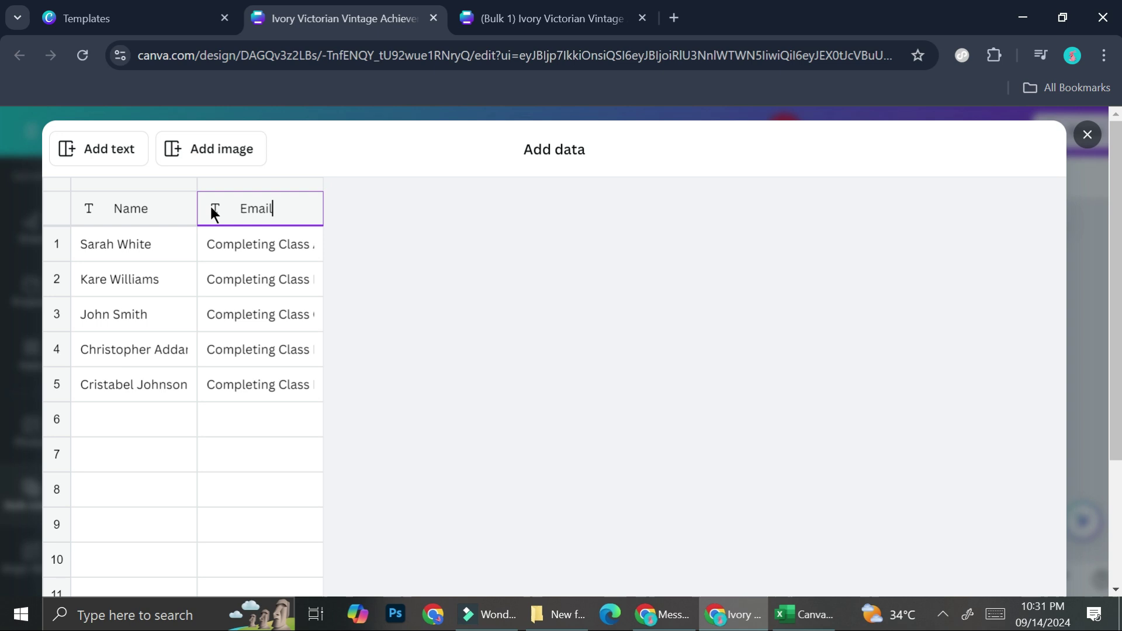
key("BackSpace")
key("BackSpace")
key("BackSpace")
key("BackSpace")
key("BackSpace")
type("Class")
scroll(325, 450, "down", 4)
scroll(258, 354, "down", 3)
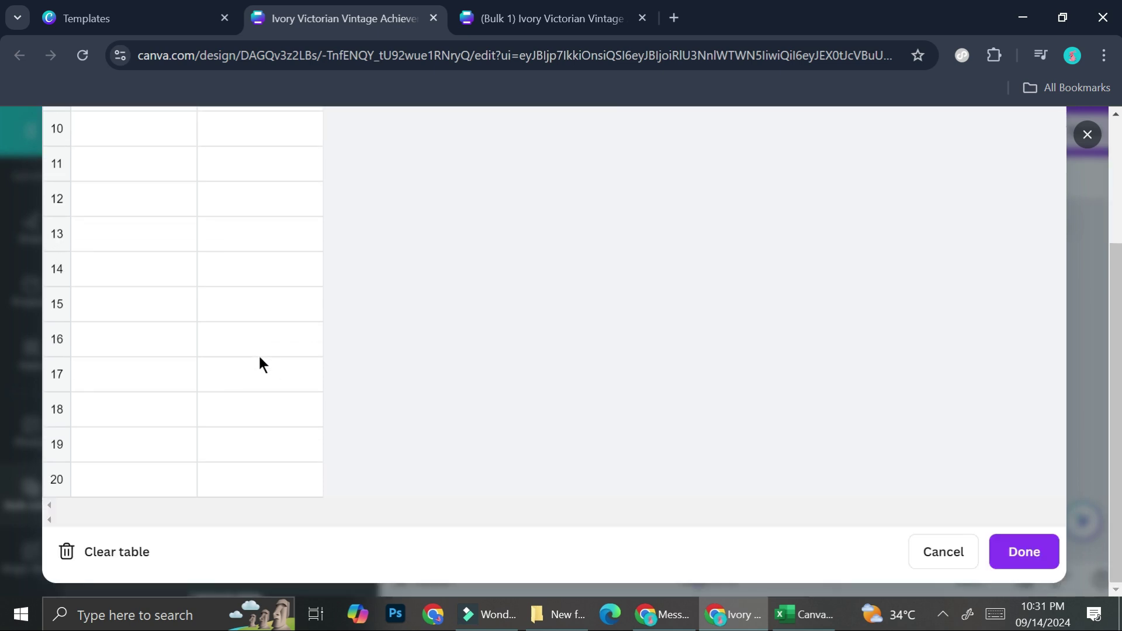
left_click(1042, 549)
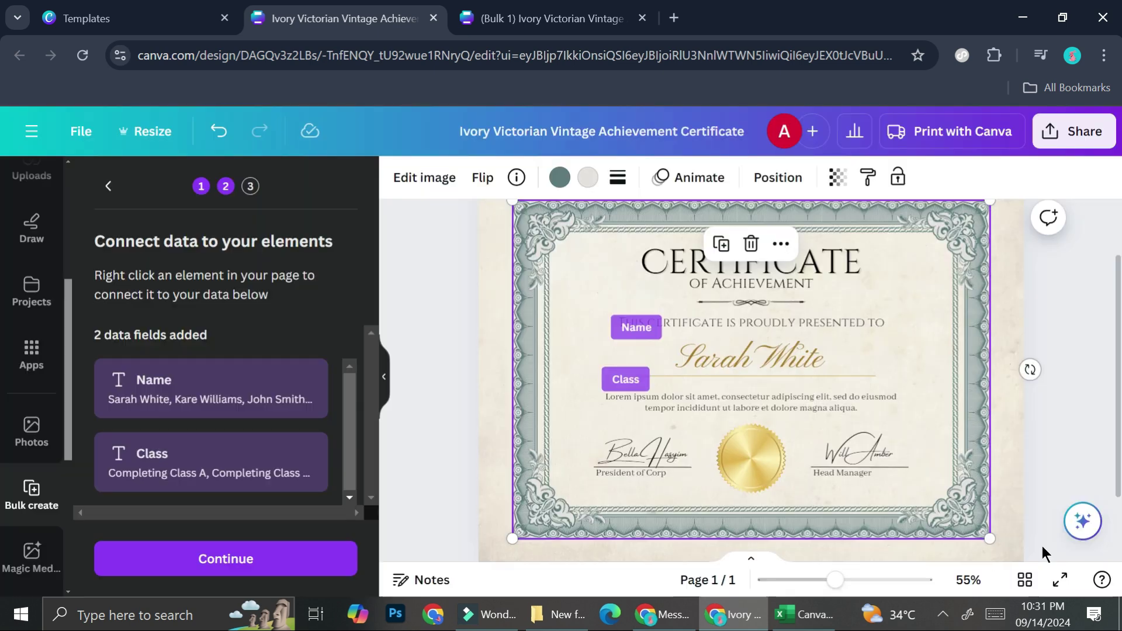
left_click(751, 340)
left_click(673, 295)
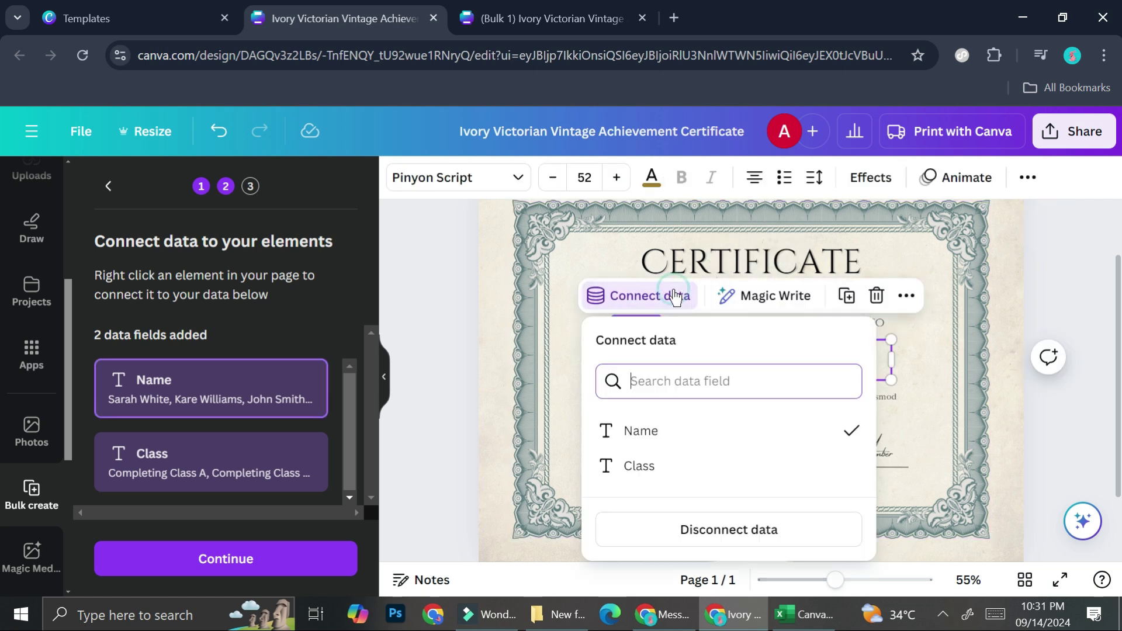
left_click(651, 438)
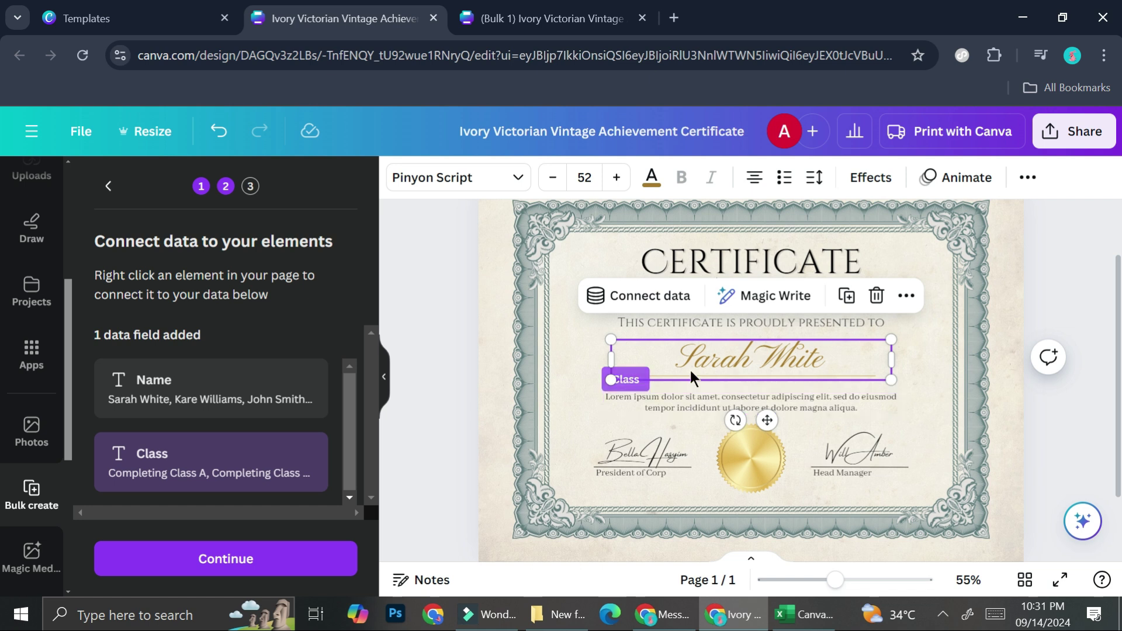
left_click(570, 374)
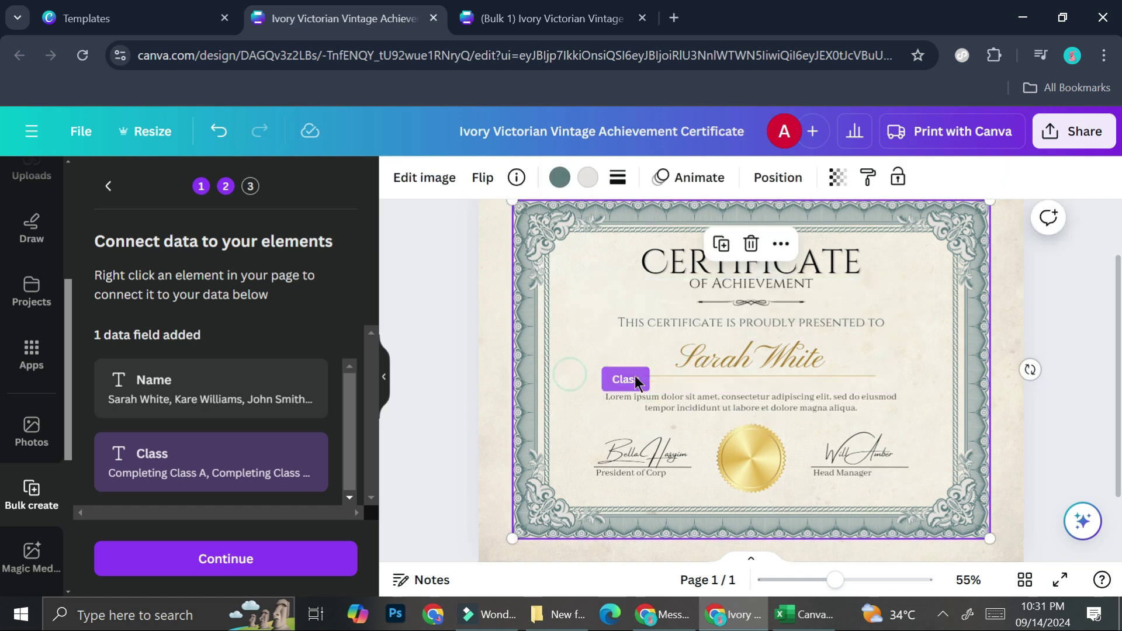
left_click(698, 365)
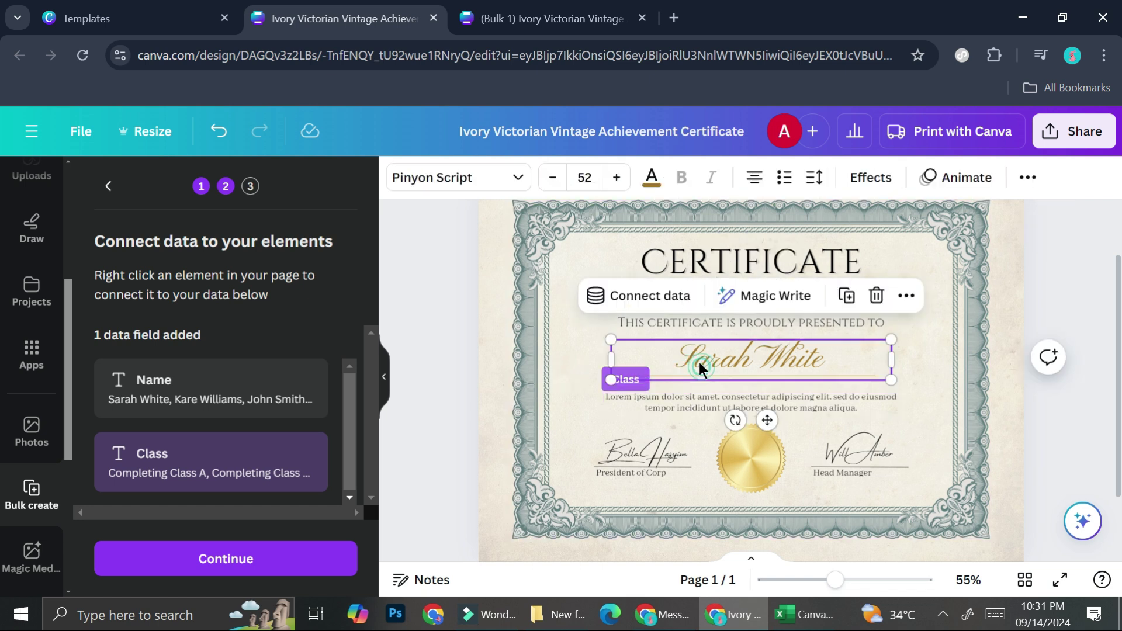
left_click(671, 307)
left_click(639, 430)
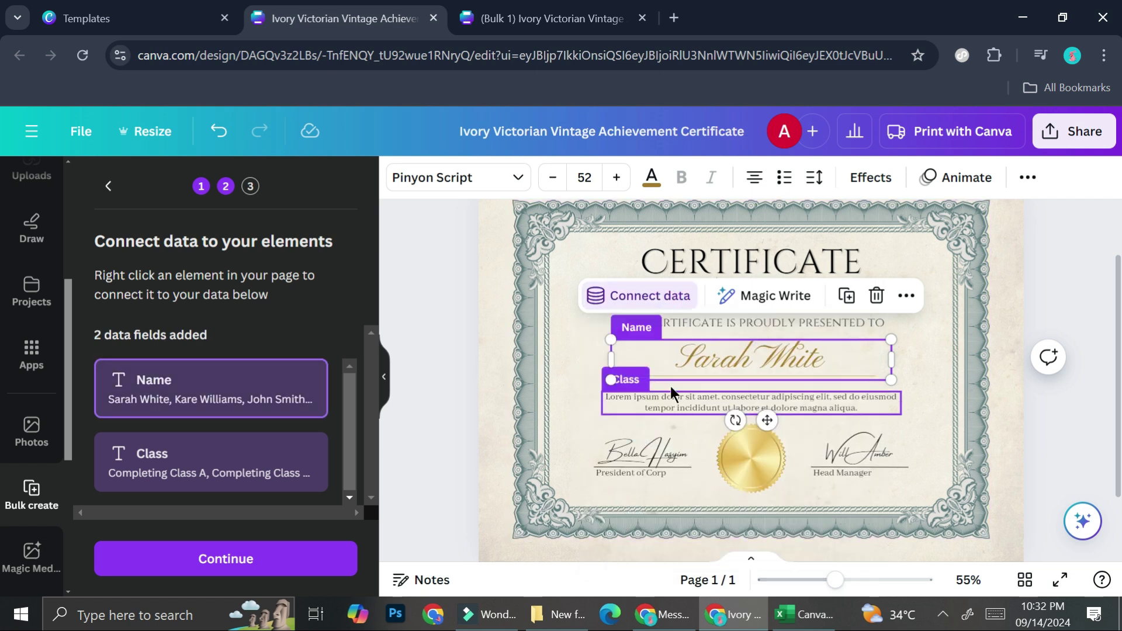
- Disconnect the description text under the name and link it to the Class field, then continue
left_click(678, 399)
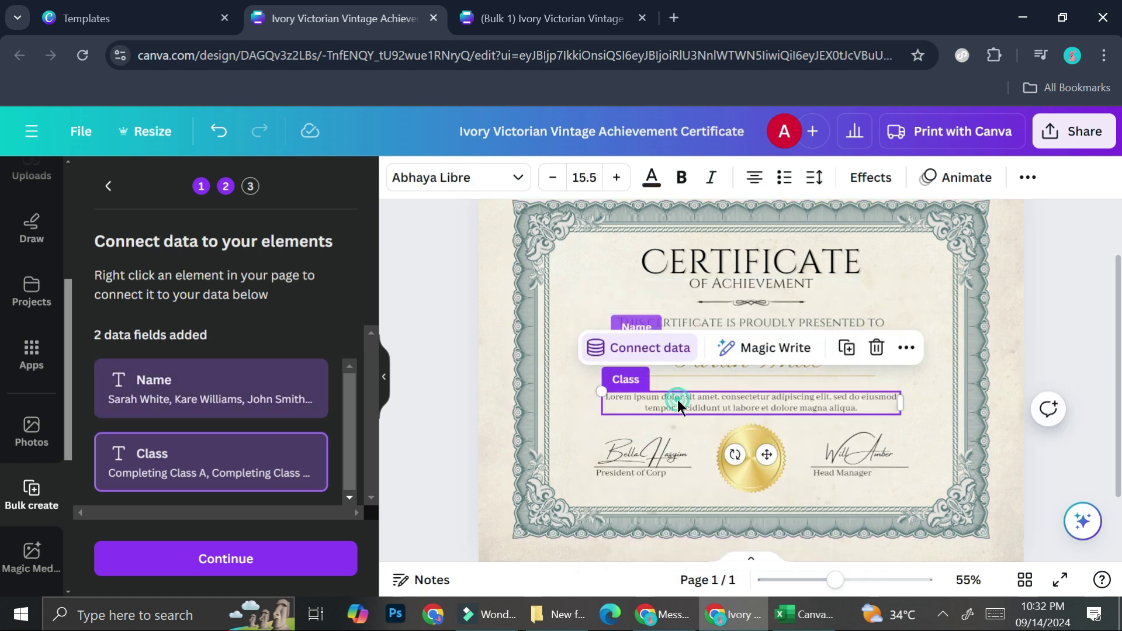
left_click(668, 349)
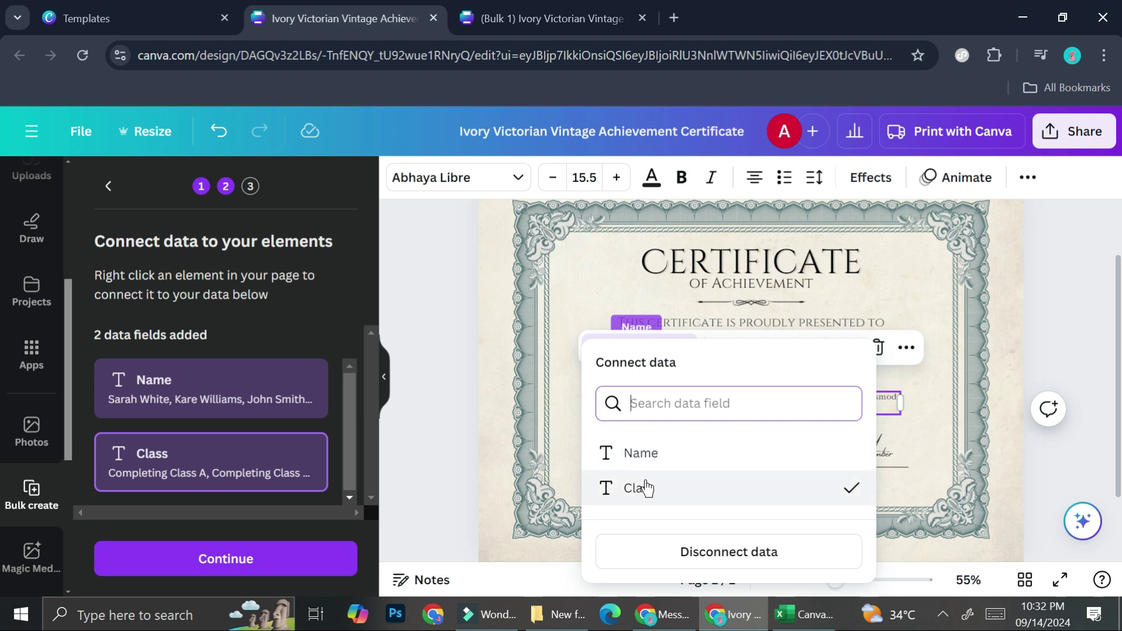
left_click(654, 552)
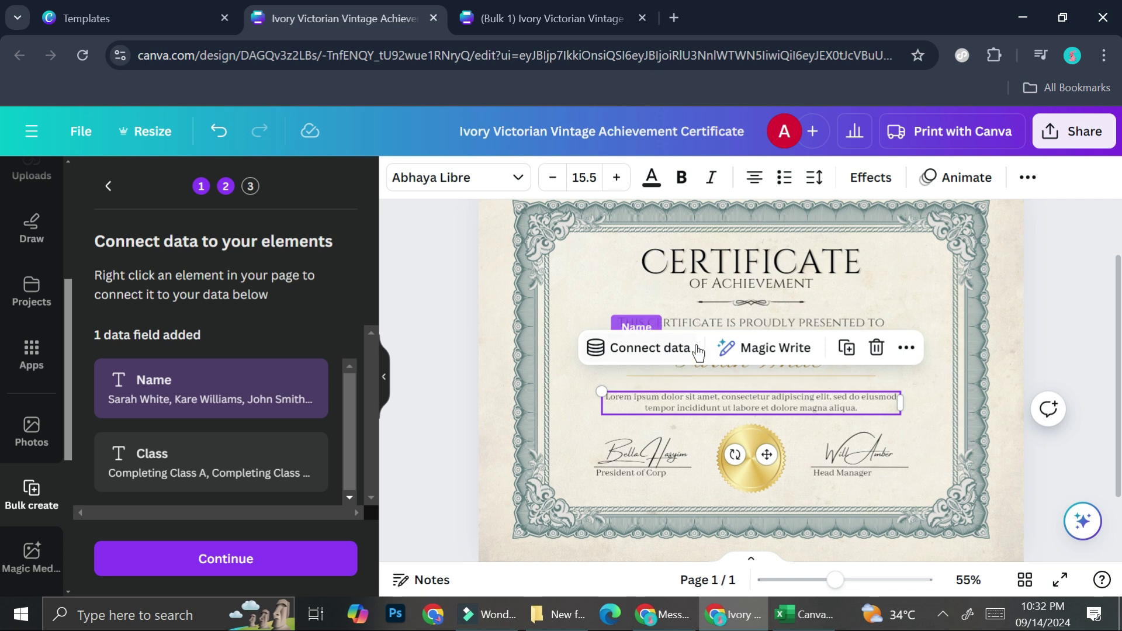
left_click(666, 346)
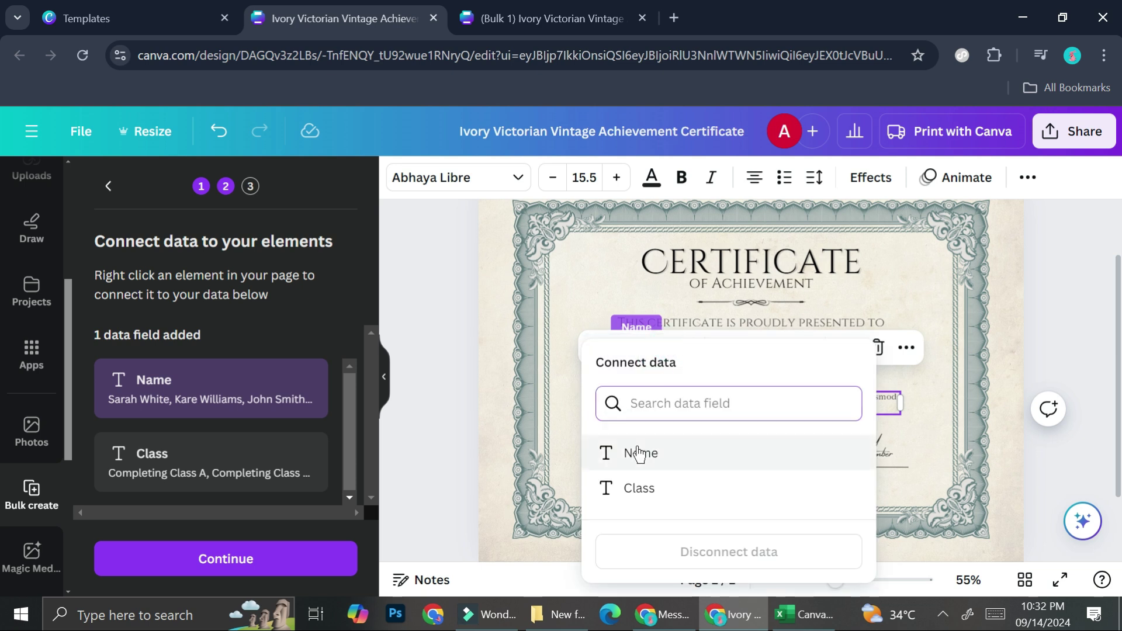
left_click(625, 491)
left_click(524, 384)
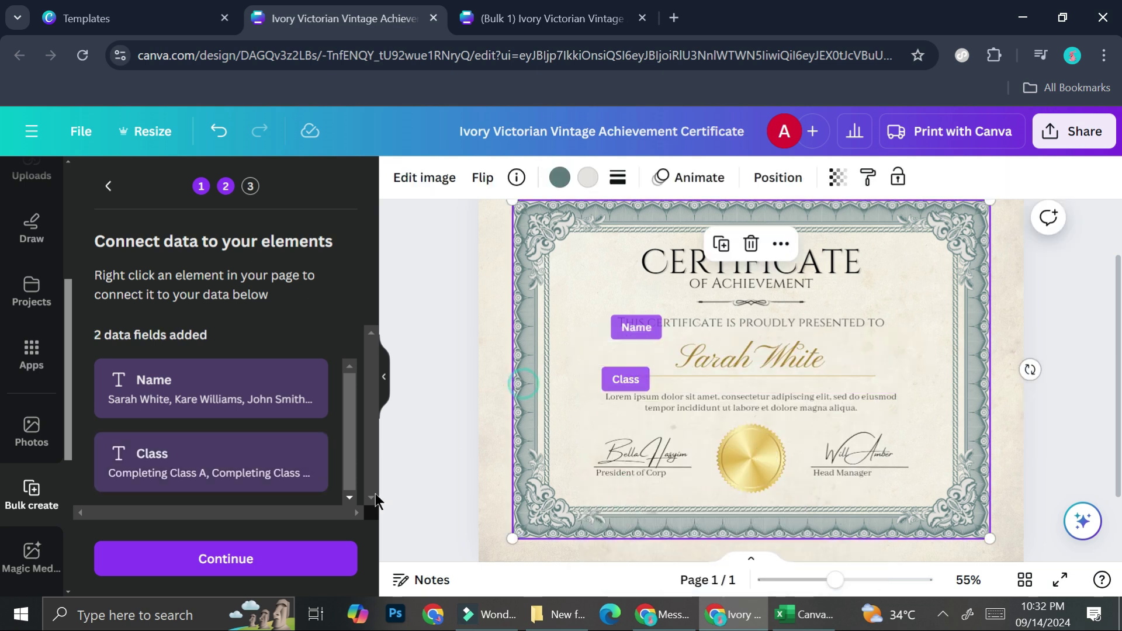
left_click(256, 560)
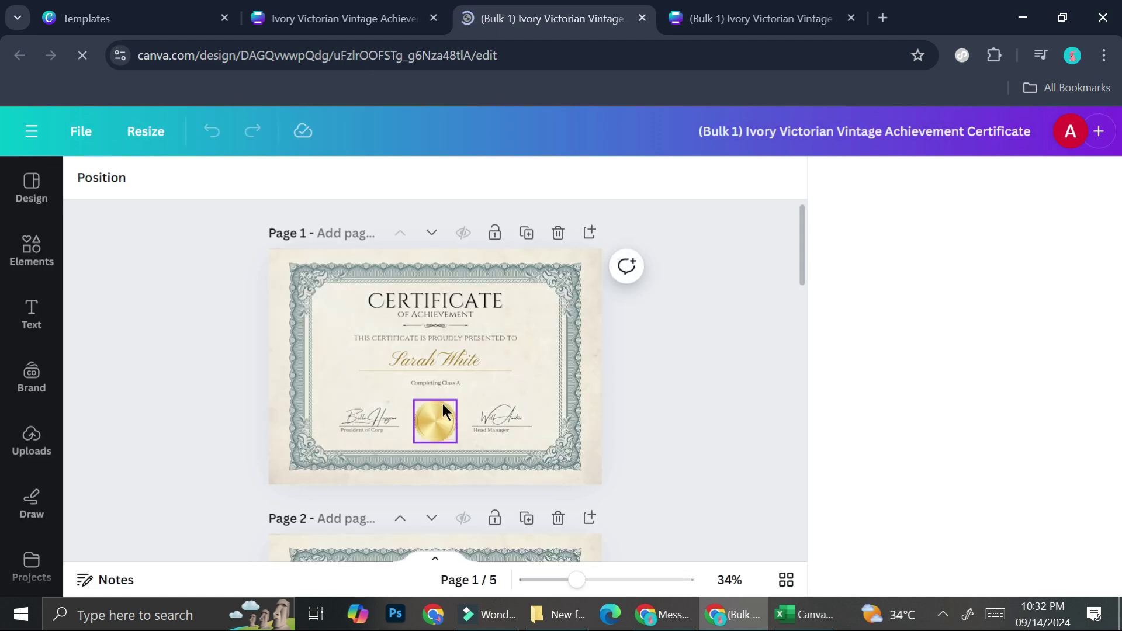
- Scroll through the five new pages, dismiss the Flyers print offer, and return to Page 1
scroll(443, 404, "down", 8)
scroll(443, 405, "down", 10)
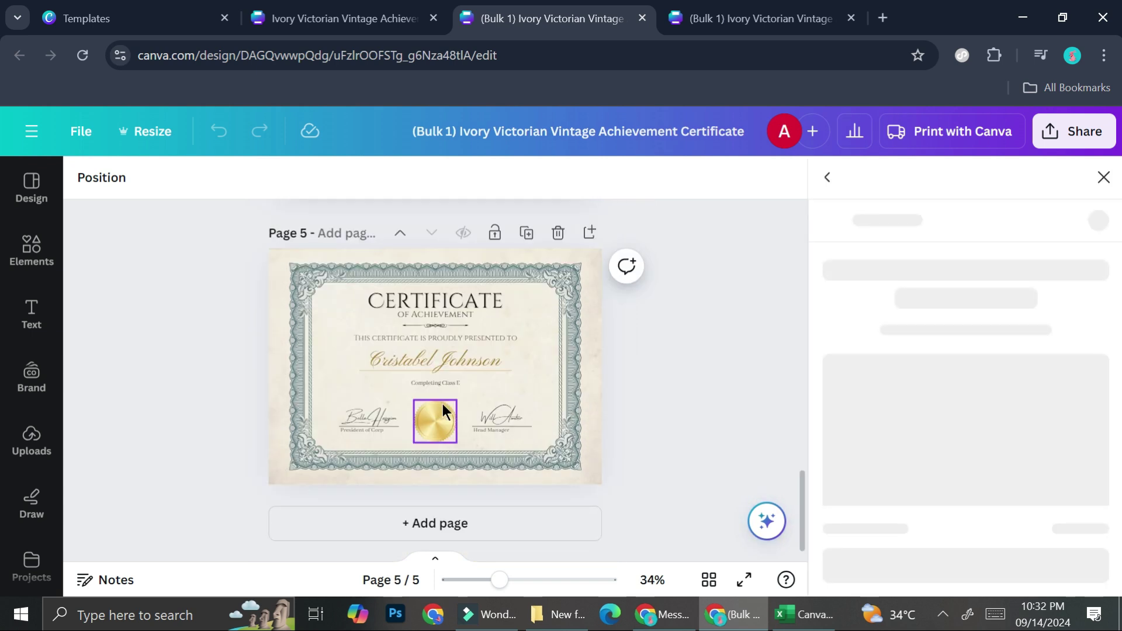
left_click(1104, 177)
scroll(756, 339, "up", 20)
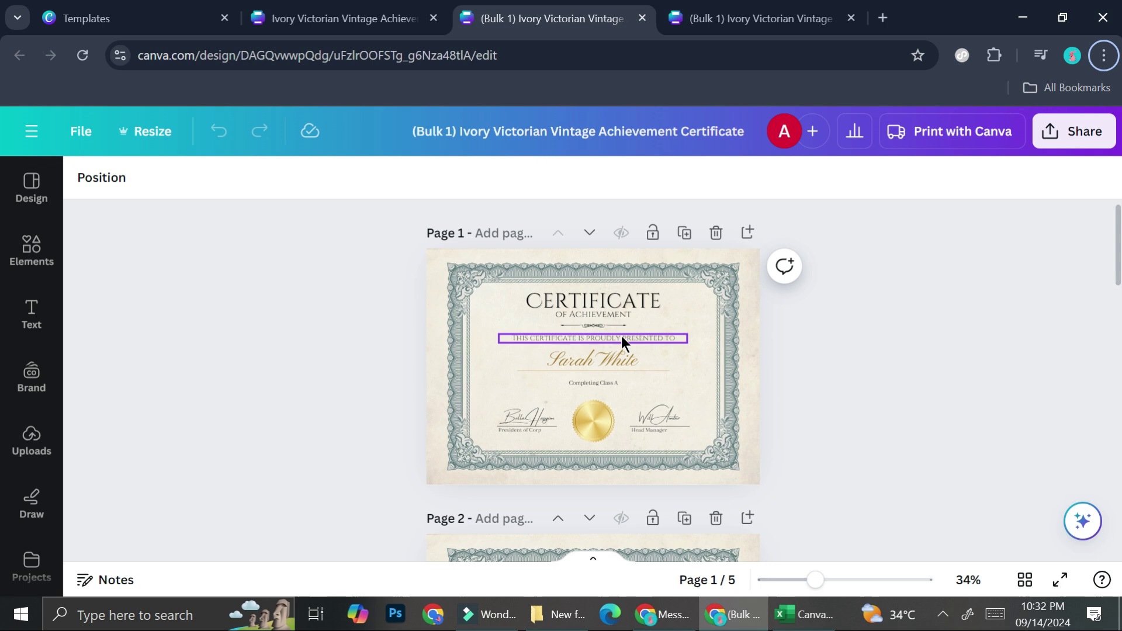
- Select the gold border frame and, after trying black and gold swatches, set it to teal #408D92
left_click(723, 322)
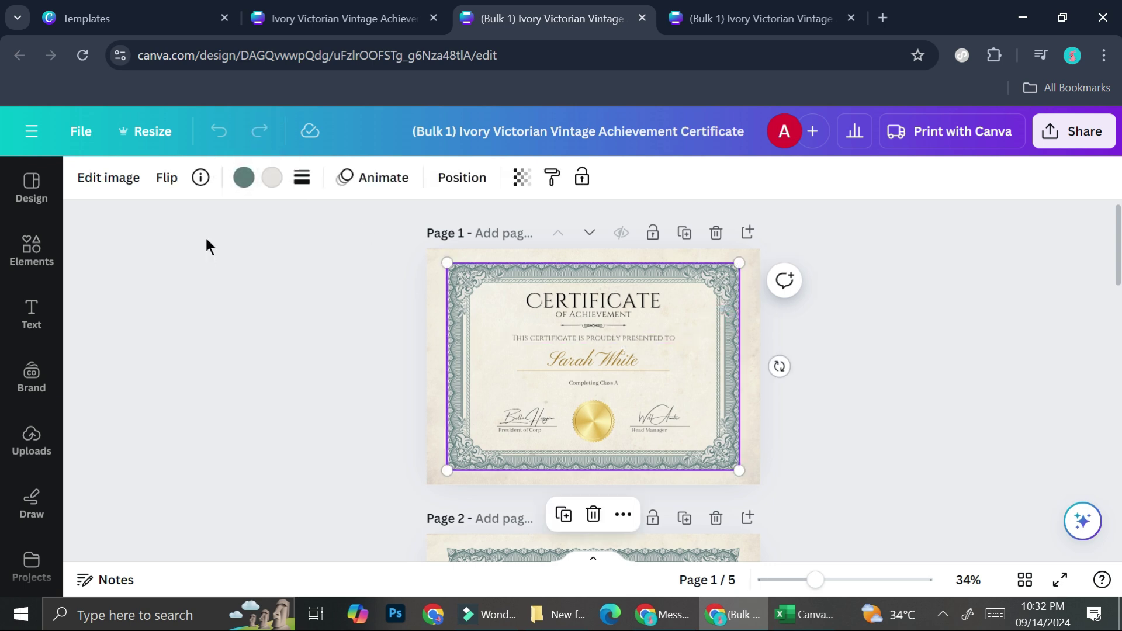
left_click(240, 186)
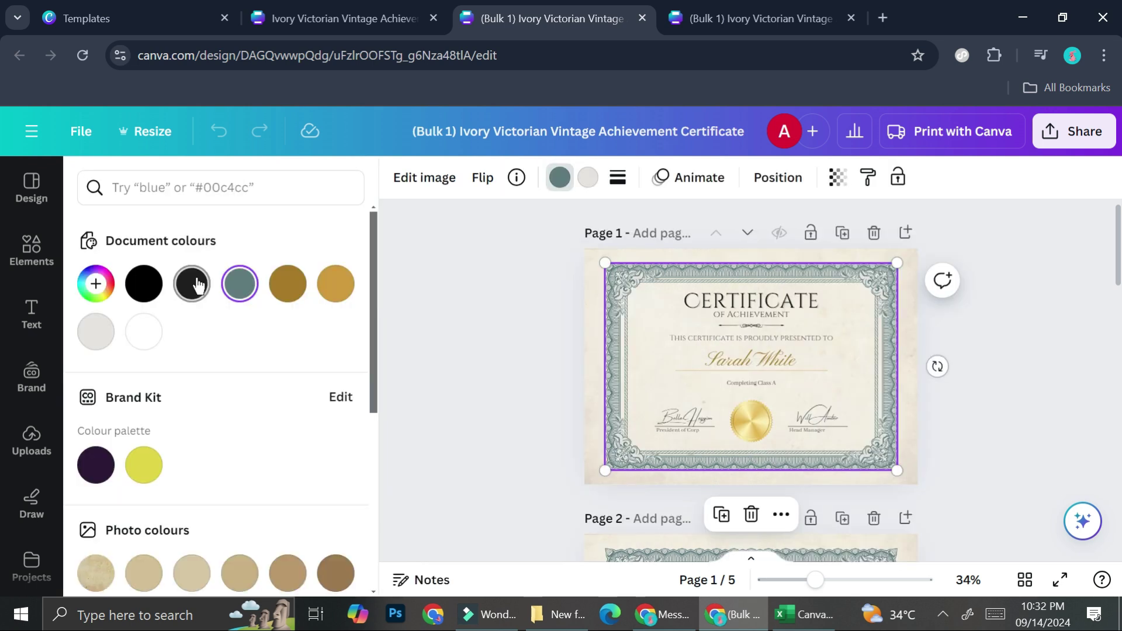
left_click(188, 285)
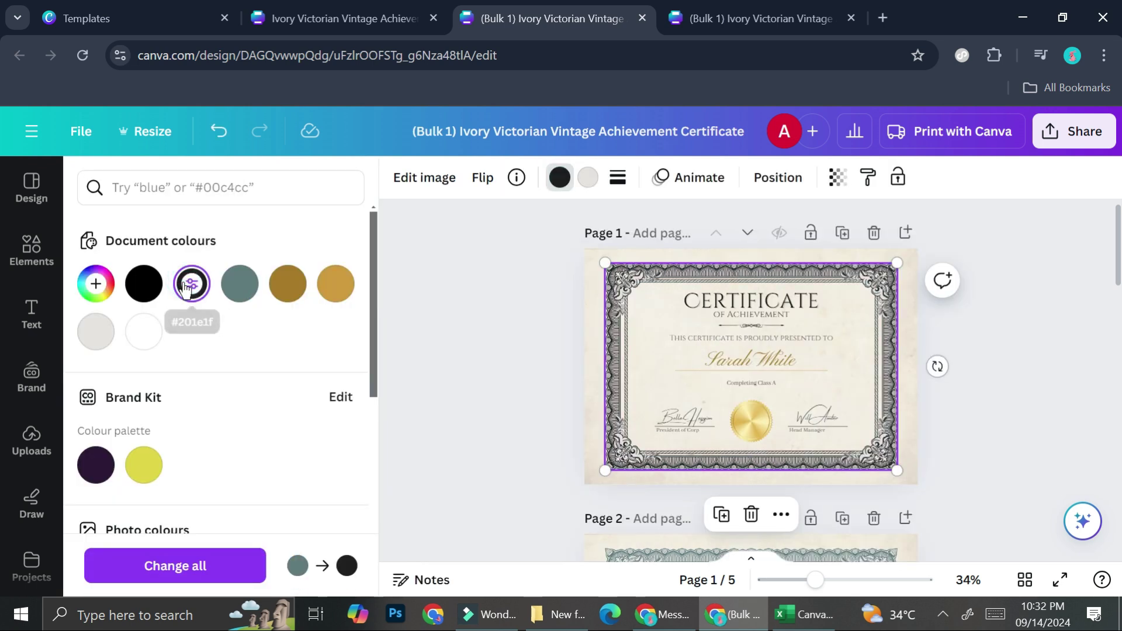
left_click(335, 286)
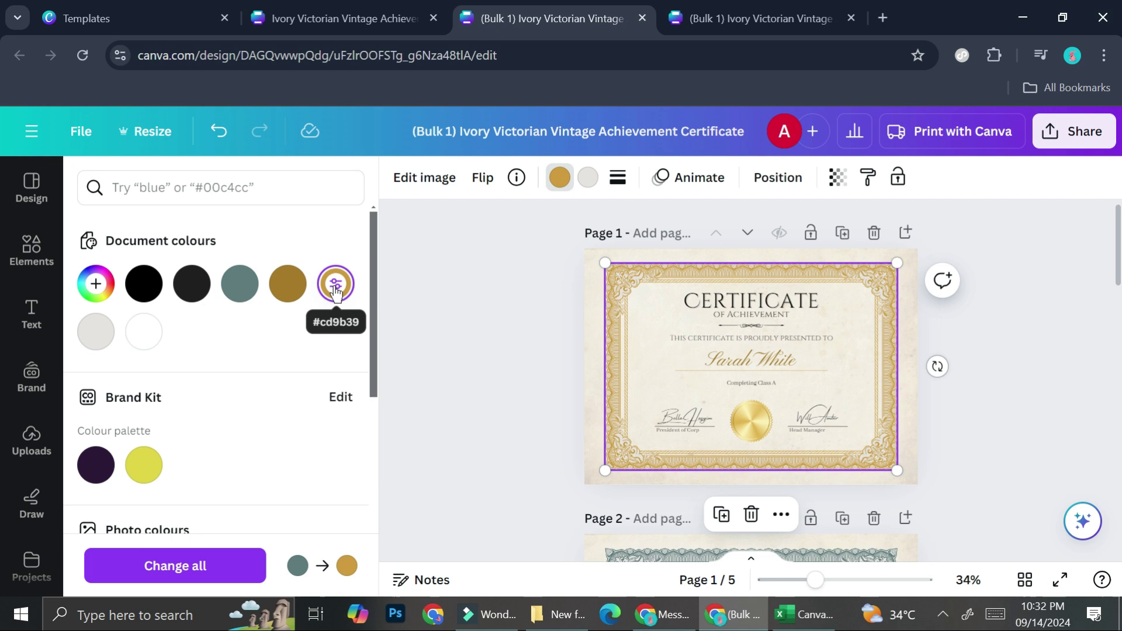
left_click(95, 284)
left_click_drag(249, 364, 250, 388)
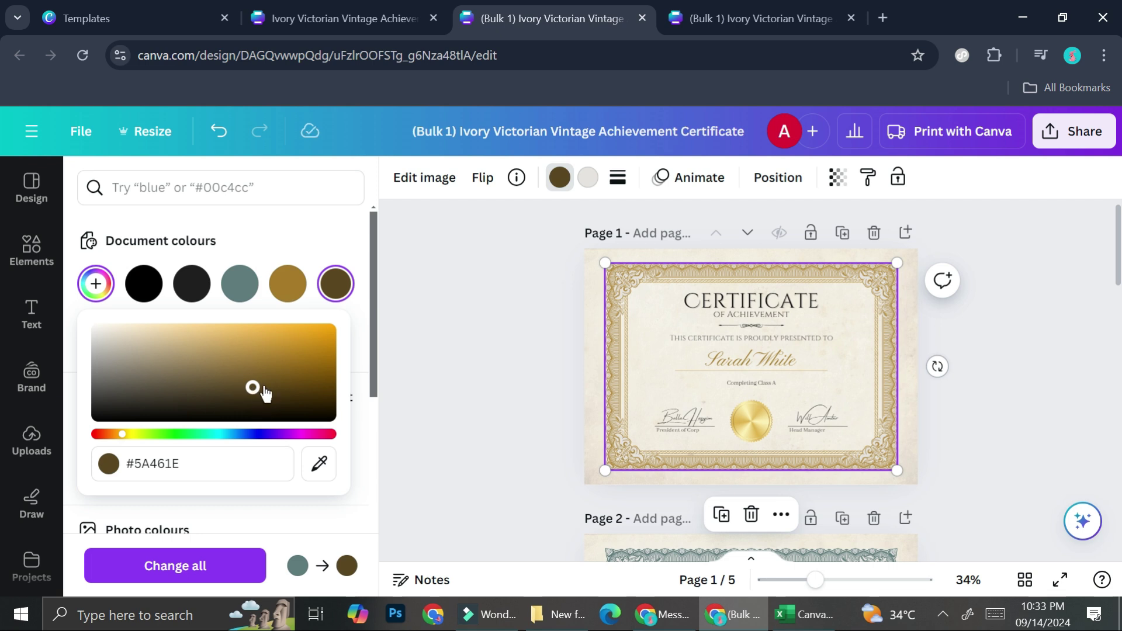
left_click(263, 376)
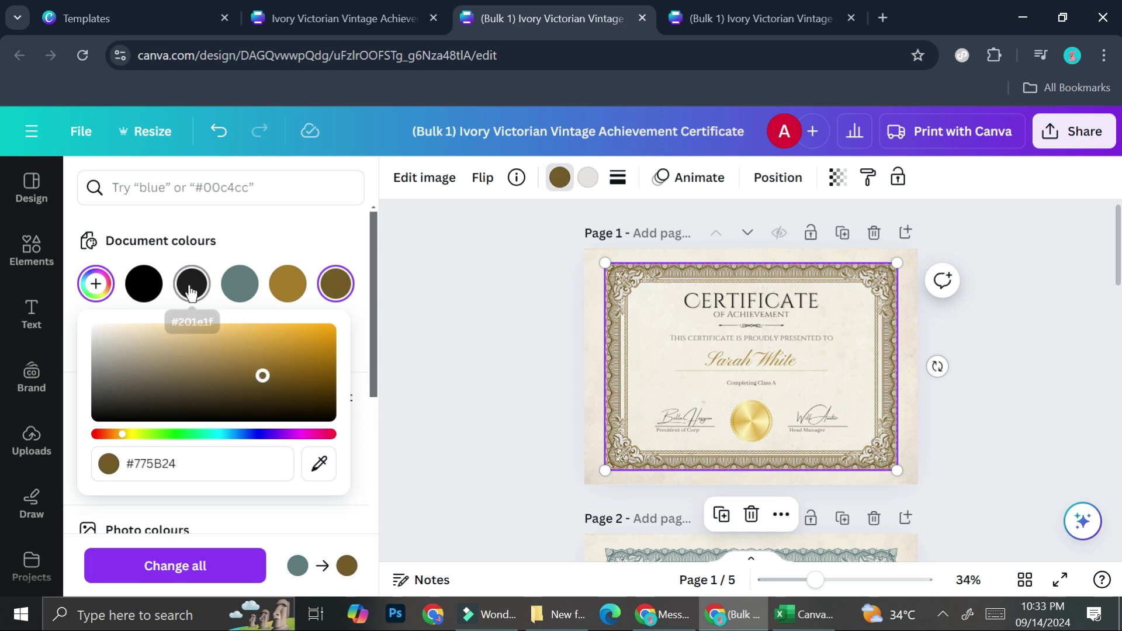
left_click(240, 285)
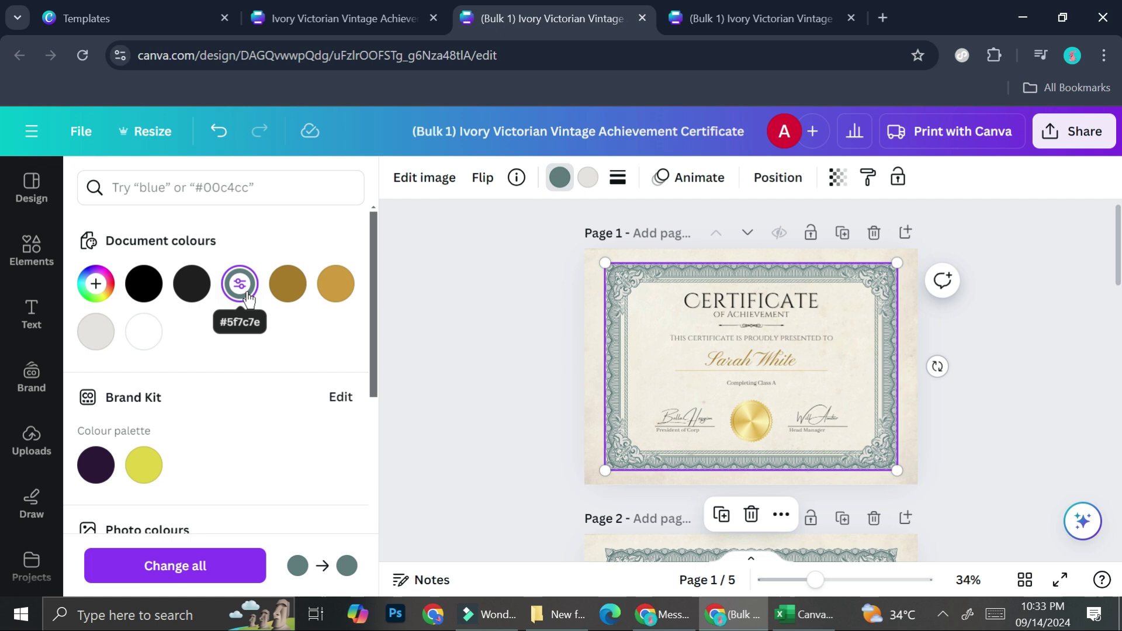
left_click(251, 299)
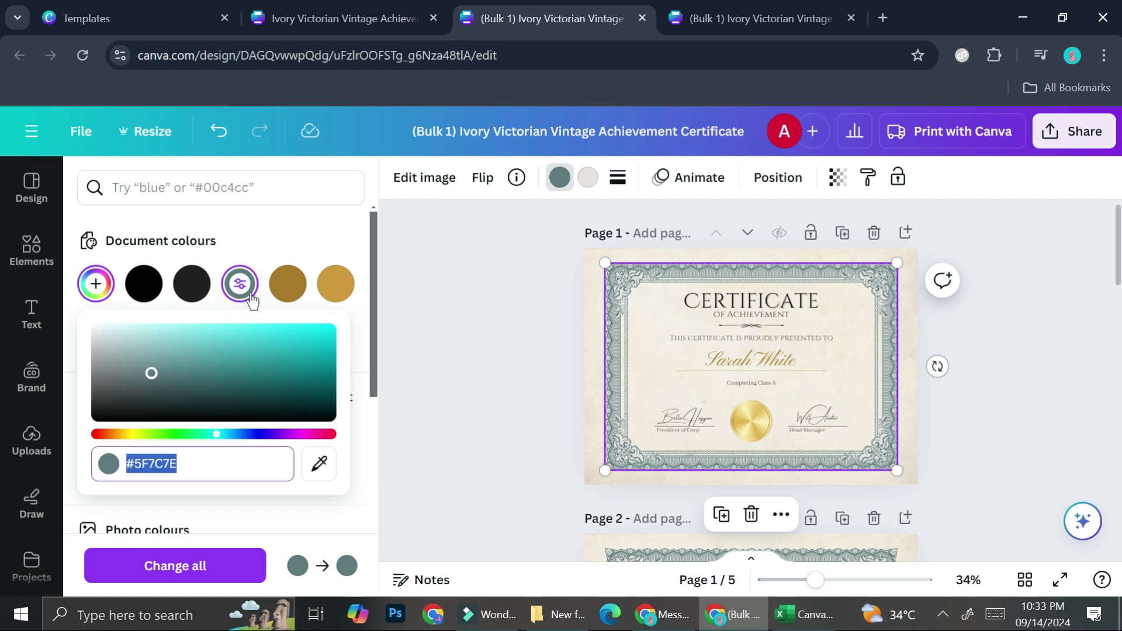
left_click(142, 367)
left_click_drag(142, 367, 230, 367)
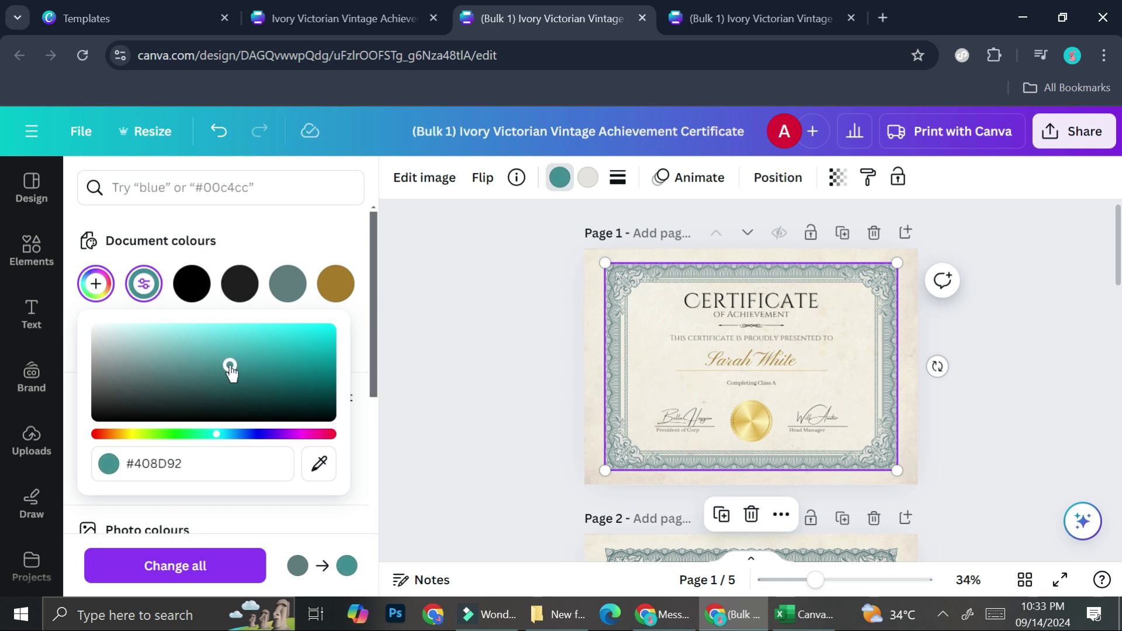
left_click(404, 361)
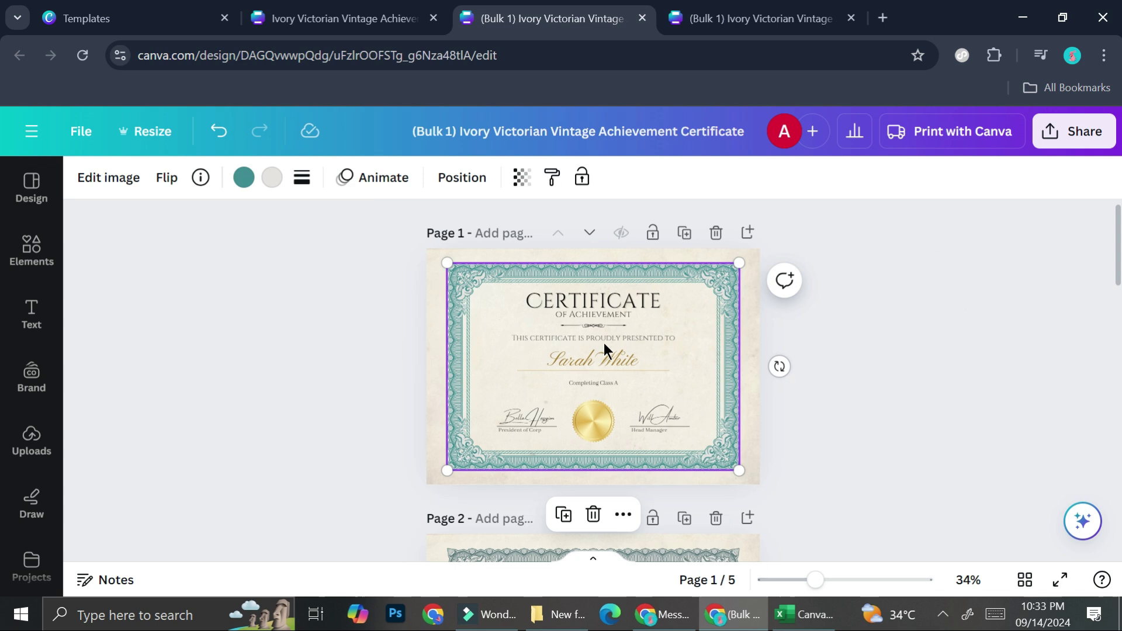
- Under Share > Download, pick PDF Print from the File type list
scroll(591, 376, "down", 4)
scroll(591, 376, "down", 3)
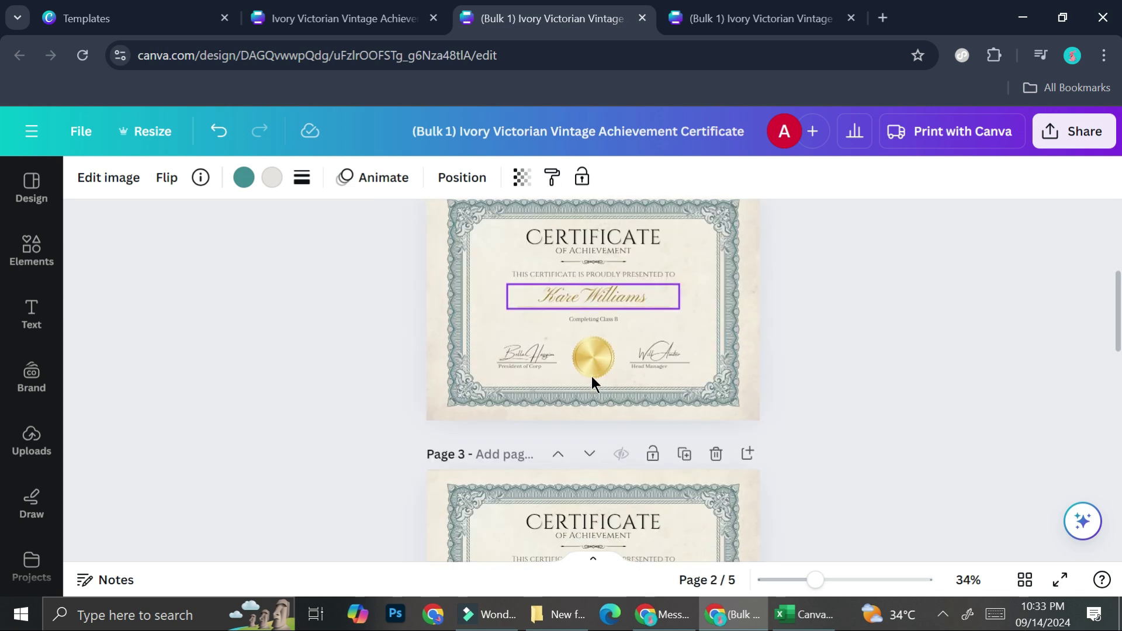
left_click(1075, 146)
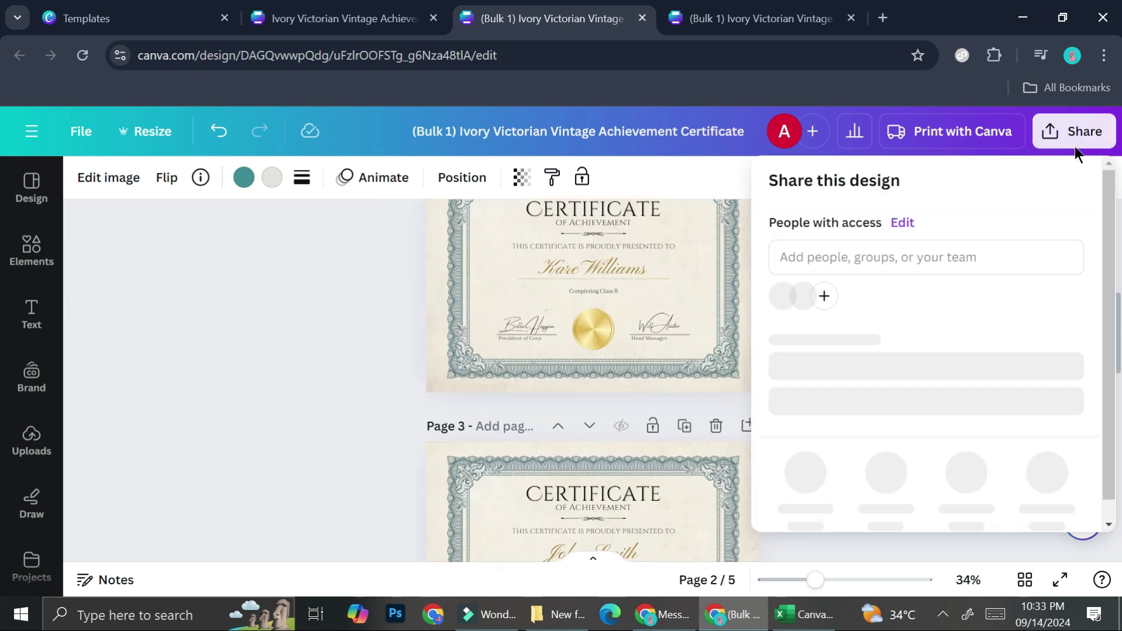
scroll(848, 499, "down", 1)
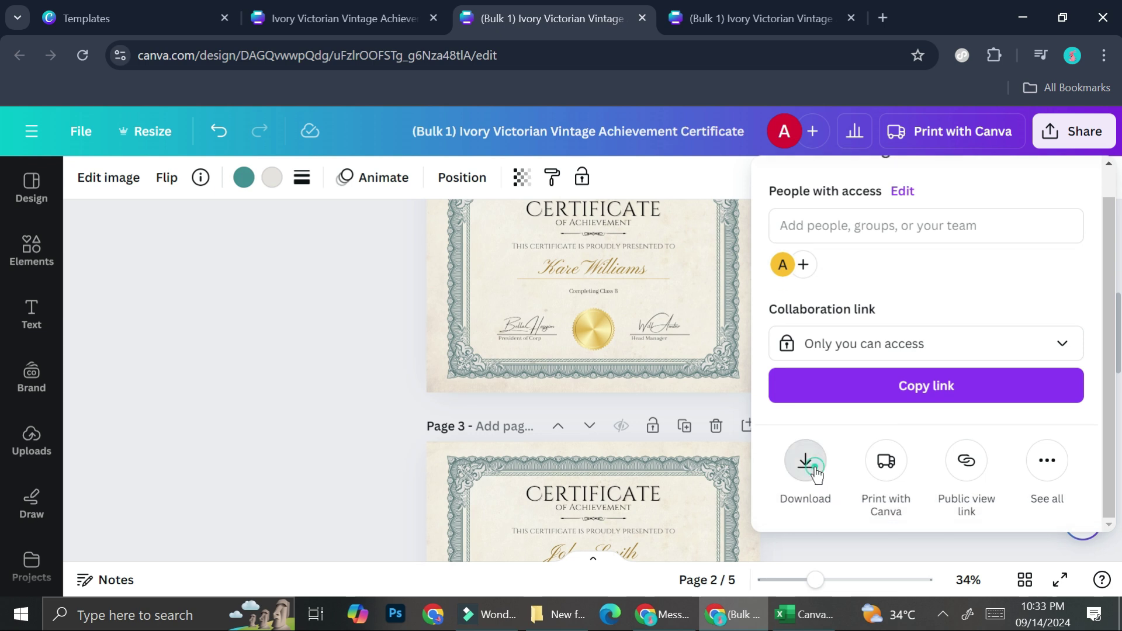
left_click(807, 462)
left_click(888, 272)
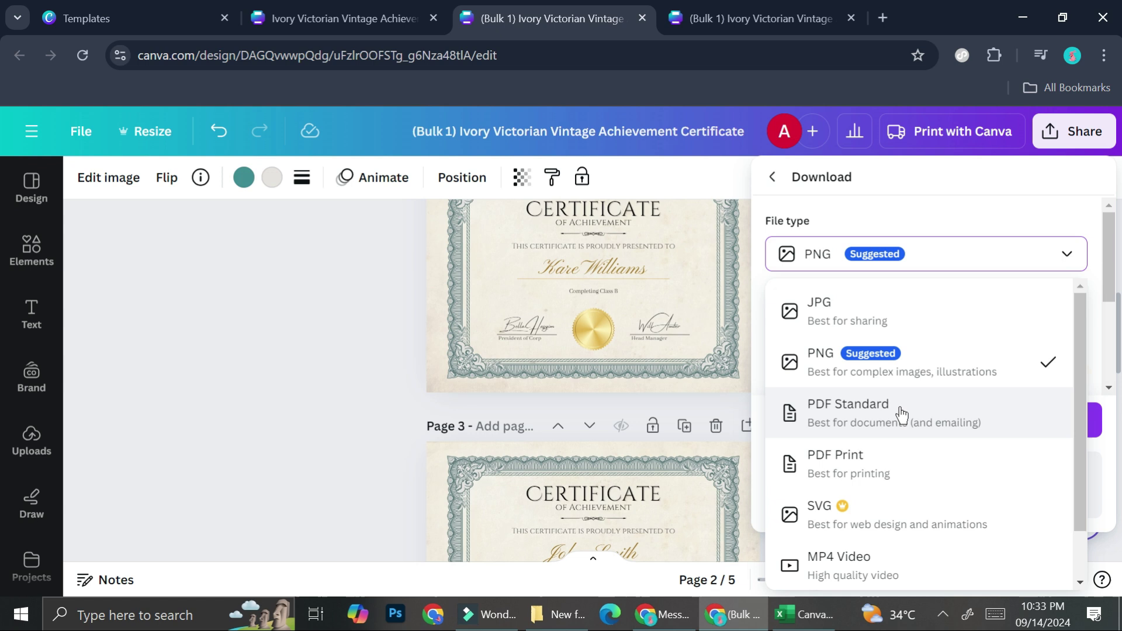
left_click(875, 466)
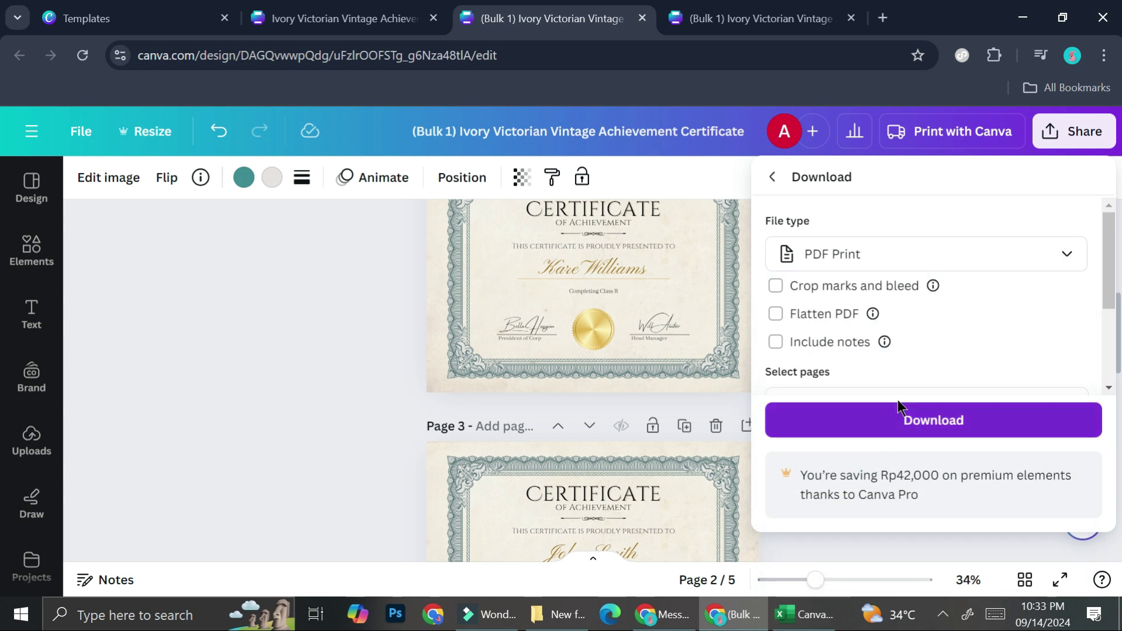
- Limit the download's page selection to Page 1 only
scroll(907, 344, "down", 1)
scroll(907, 337, "down", 2)
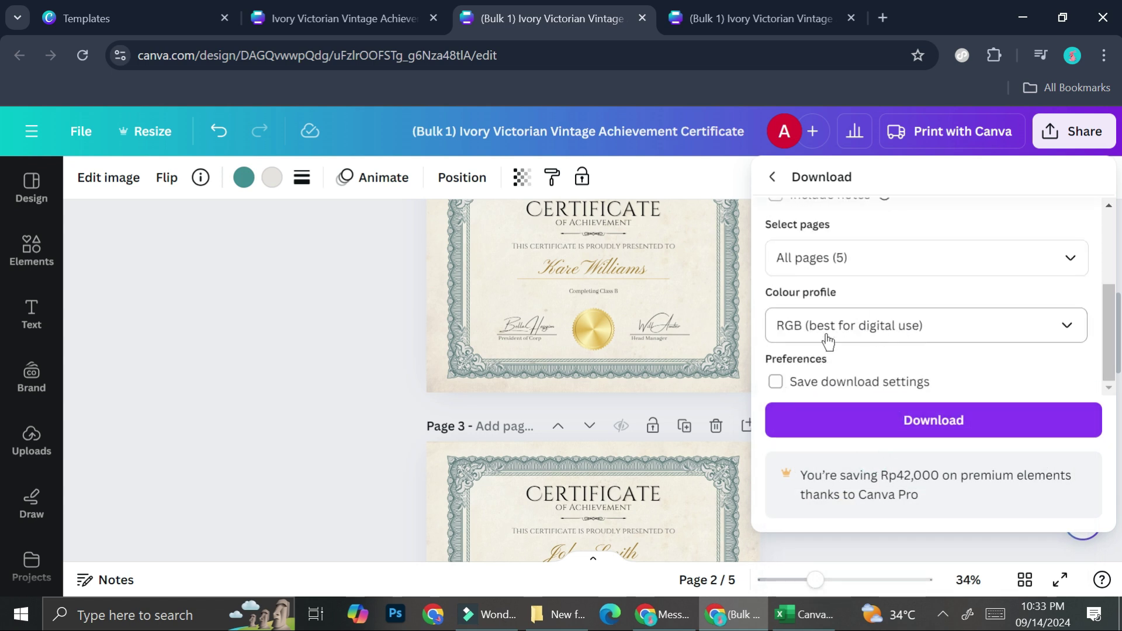
scroll(836, 333, "up", 1)
left_click(867, 296)
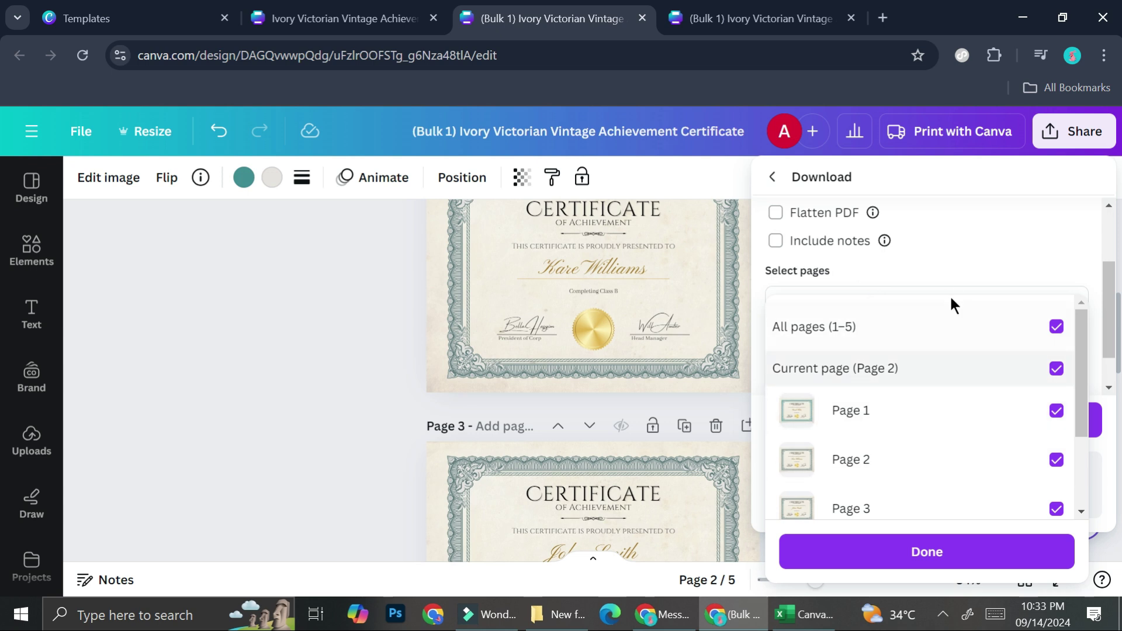
left_click(1054, 330)
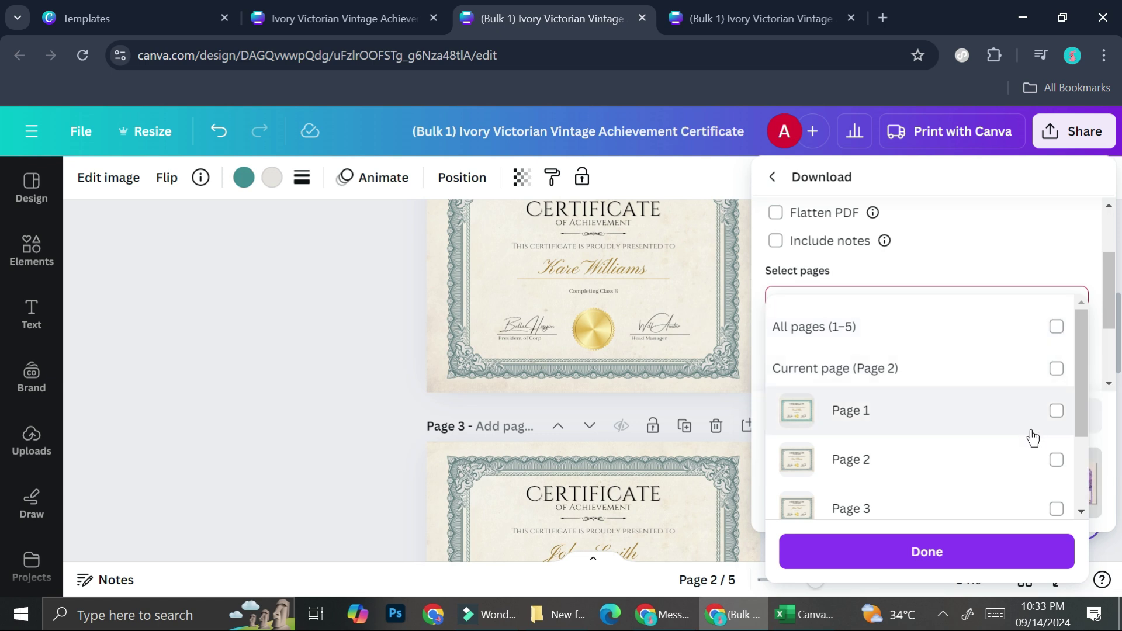
left_click(1057, 412)
left_click(1038, 270)
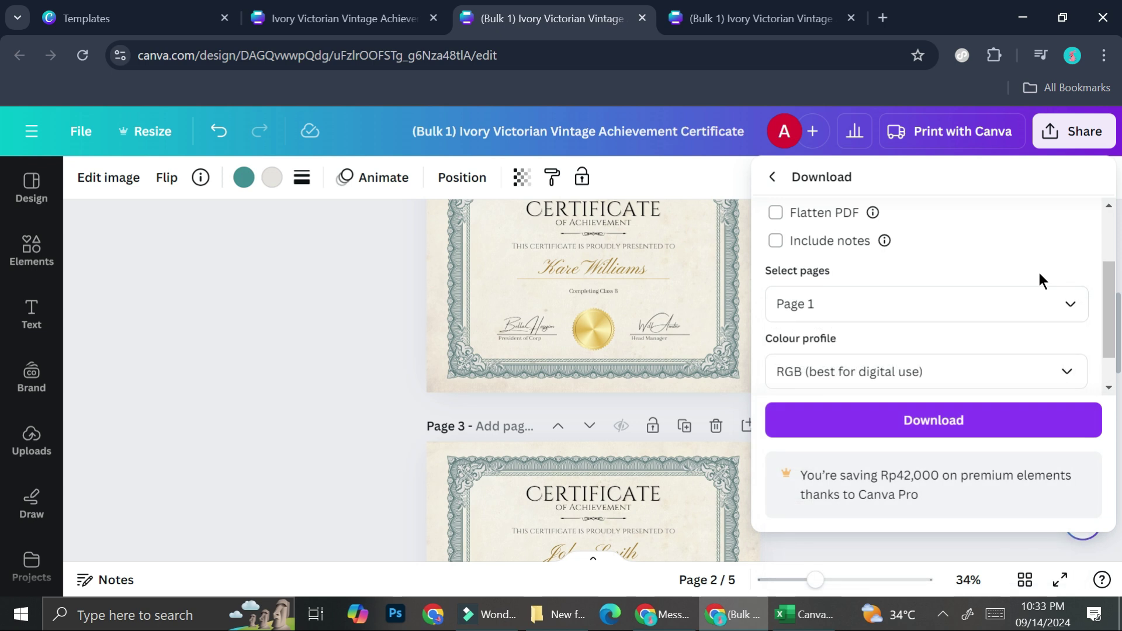
- Reselect all five pages and start the PDF Print download
left_click(997, 304)
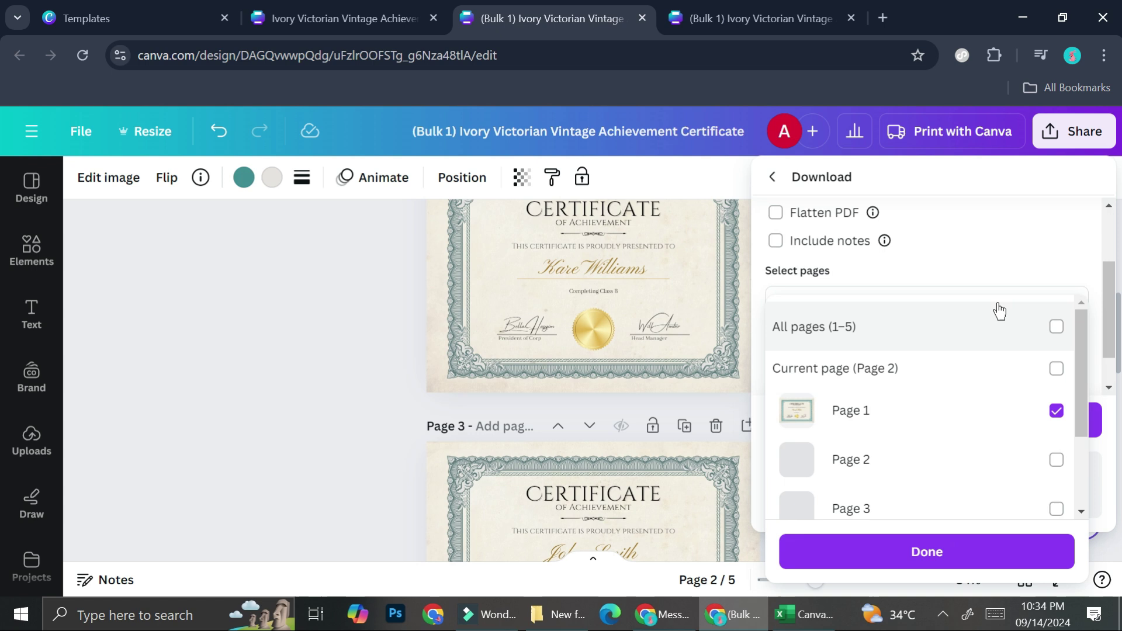
left_click(1058, 327)
left_click(959, 561)
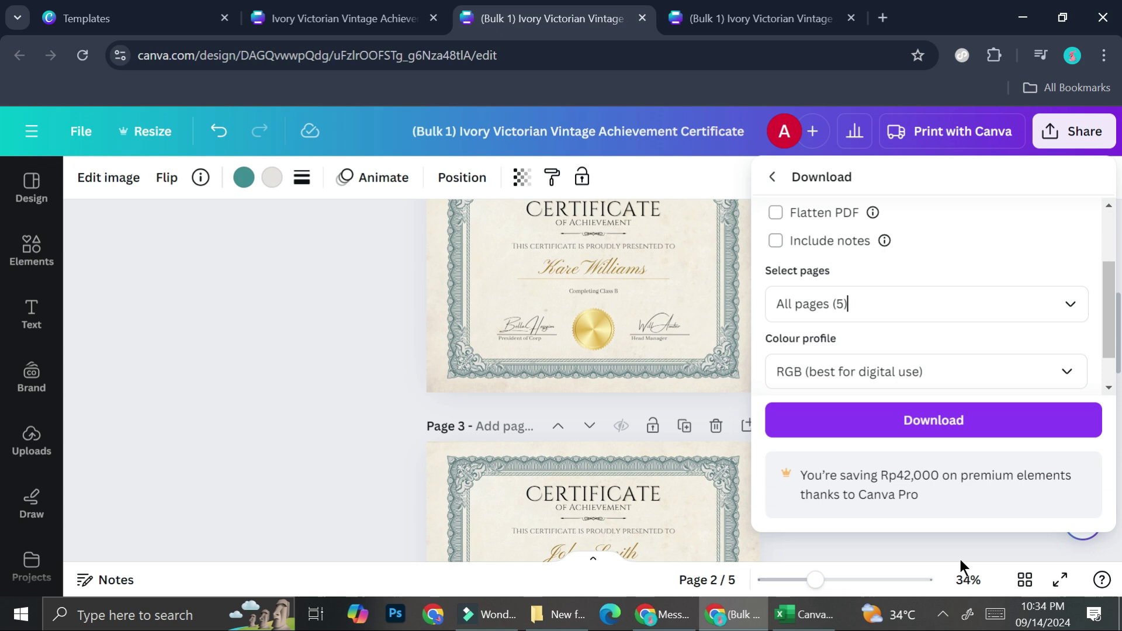
left_click(949, 422)
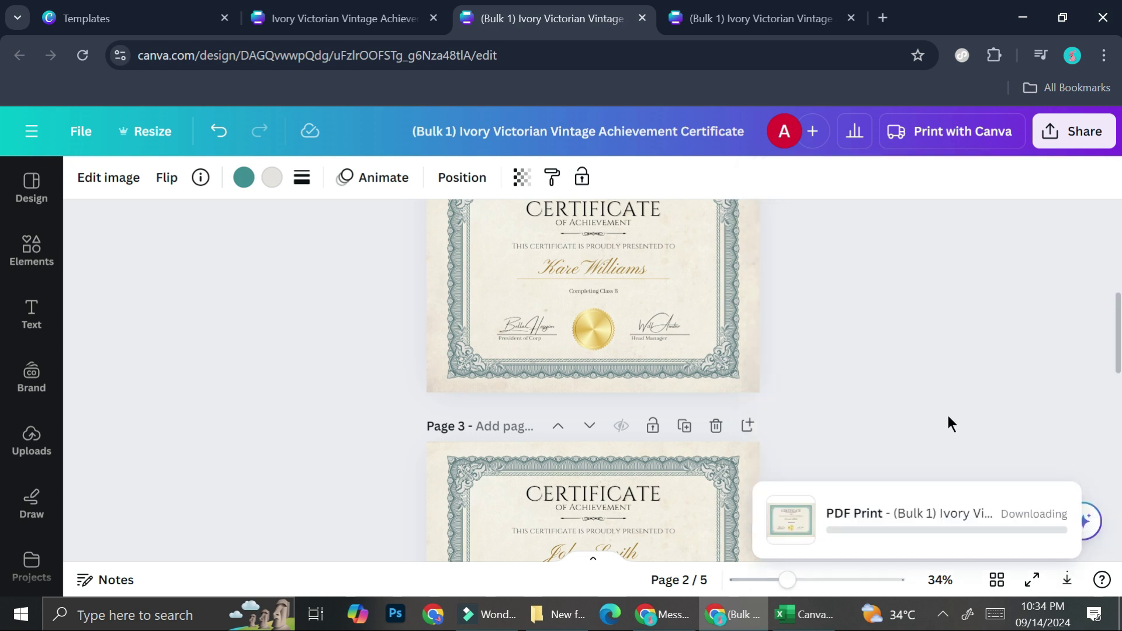